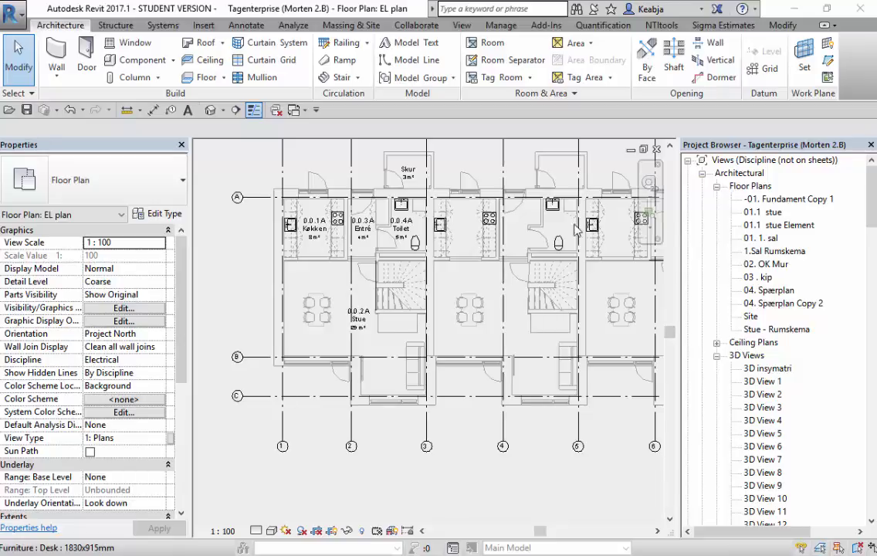
Zoom into the kitchen and pan so Køkken, Entré, Toilet and Stue fill the view.
scroll(303, 205, up, 3)
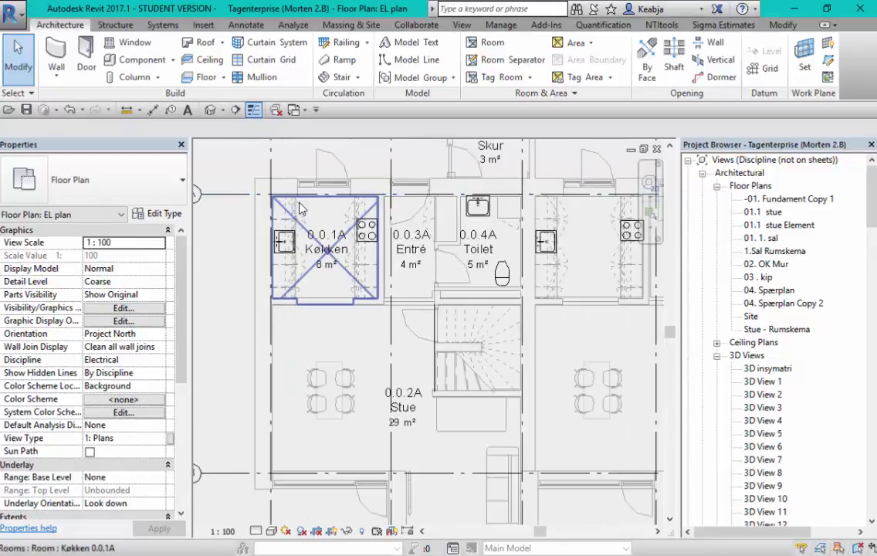
scroll(302, 204, up, 3)
scroll(260, 402, down, 2)
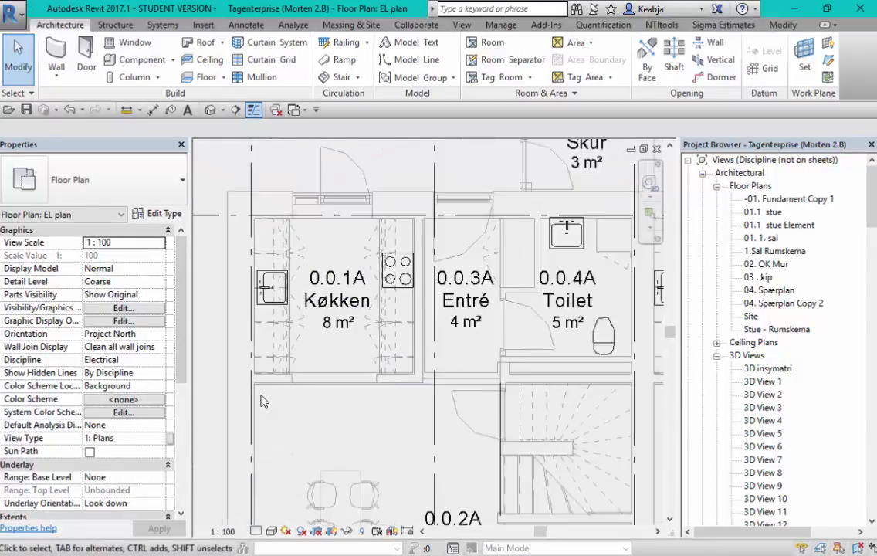
mouse_move(274, 406)
middle_down()
mouse_move(262, 333)
mouse_move(304, 316)
middle_up()
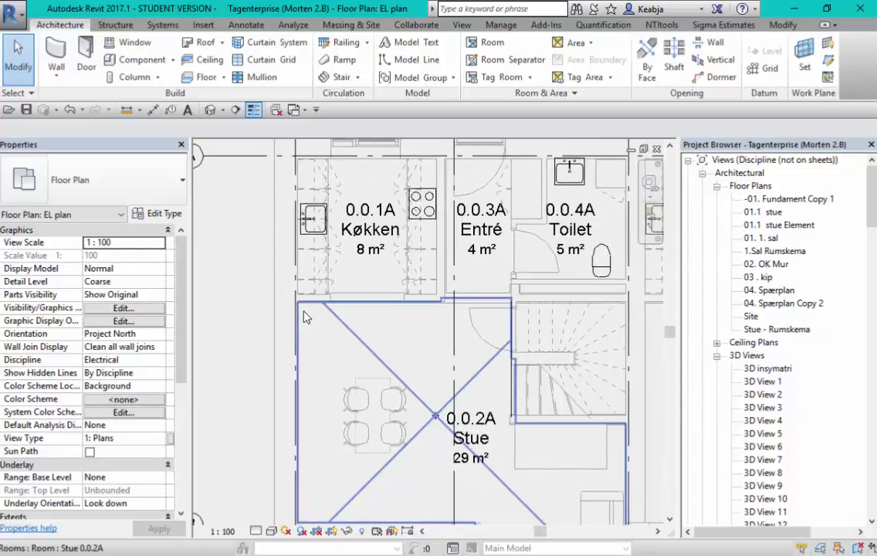
Create a new family from the Annotations folder's Metric Generic Annotation.rft template.
click(15, 14)
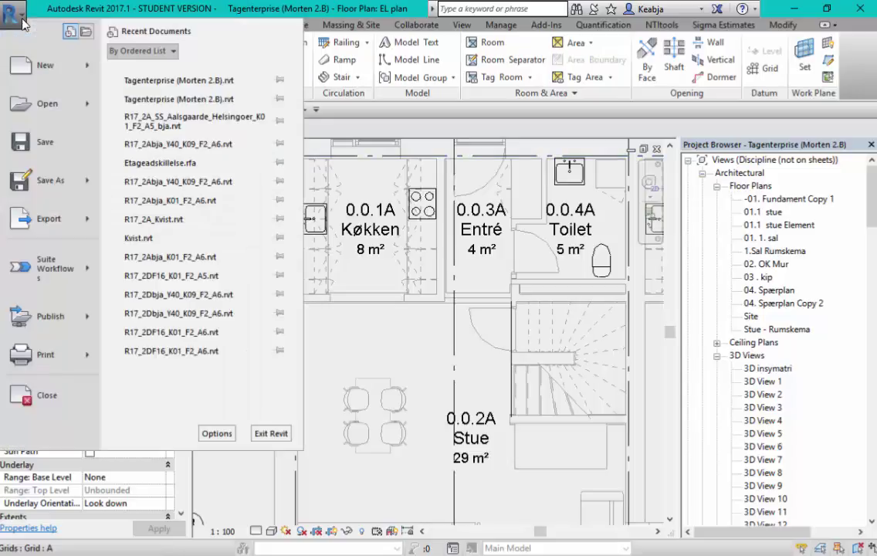
mouse_move(45, 65)
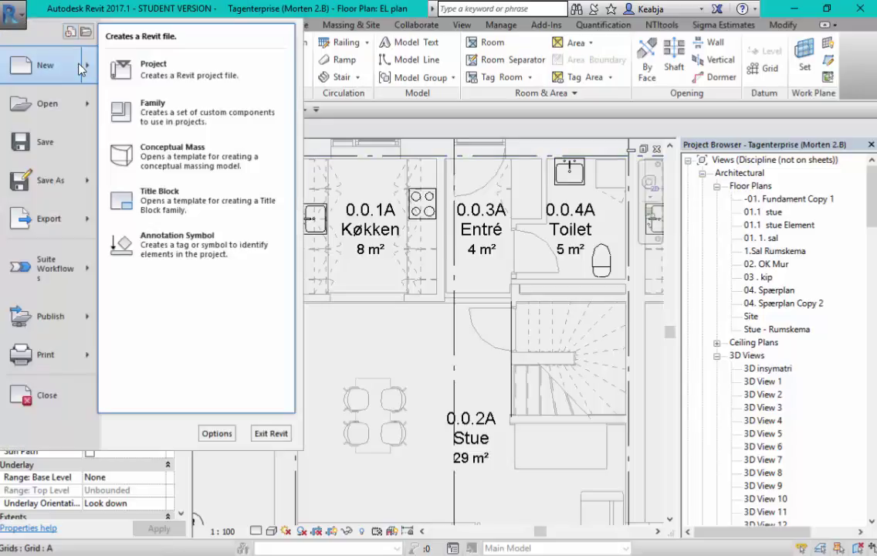
click(176, 117)
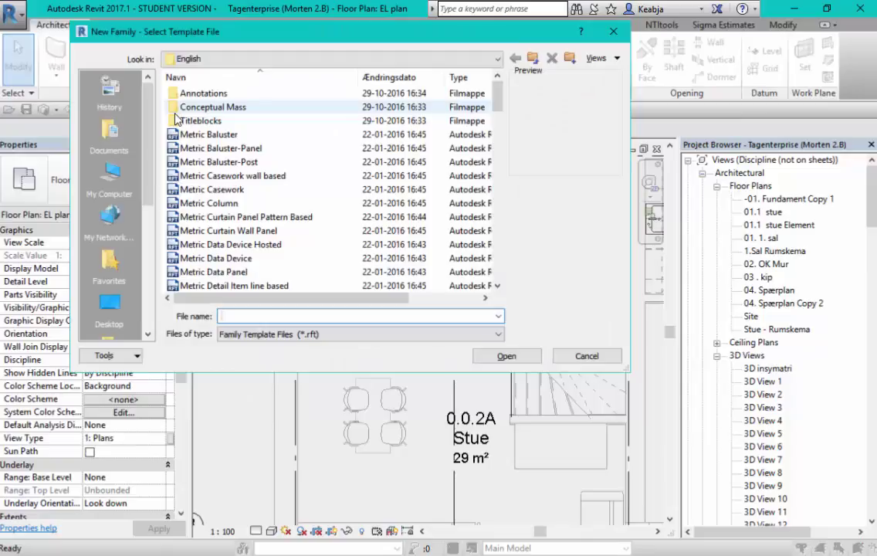
double_click(189, 93)
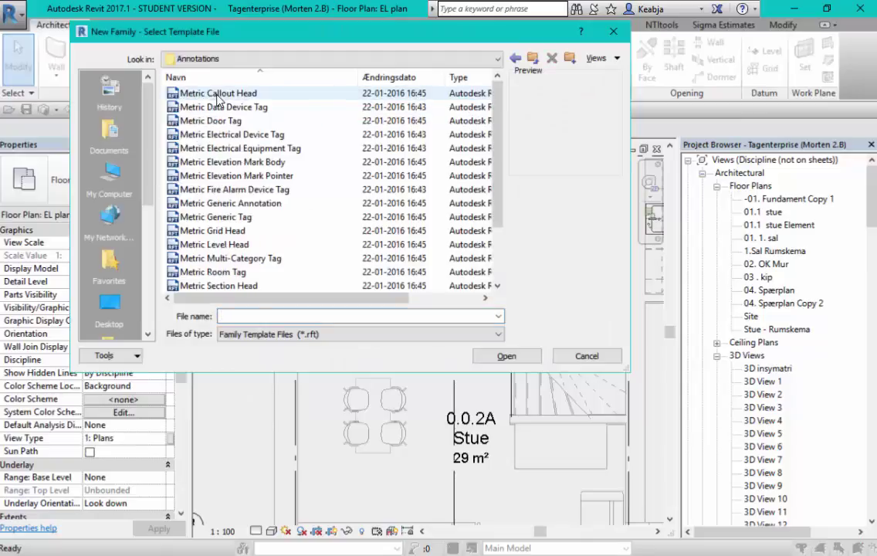
click(246, 204)
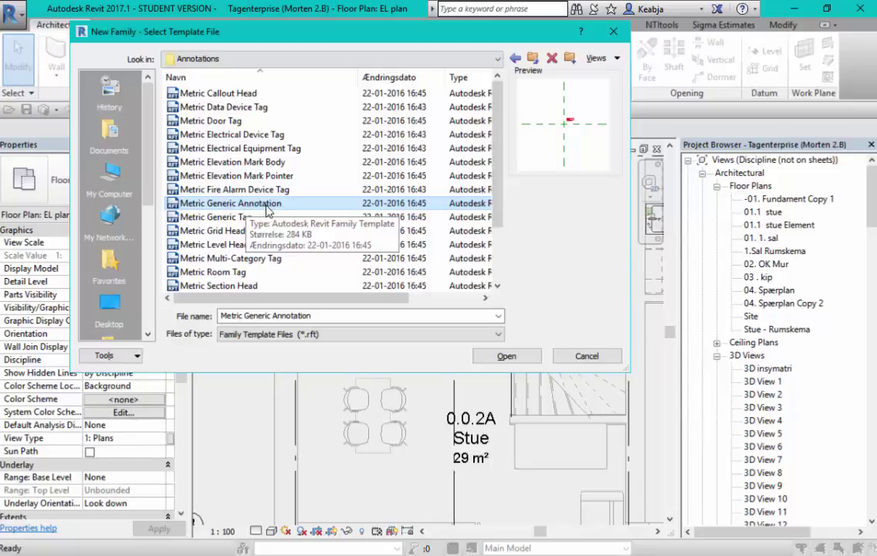
click(506, 355)
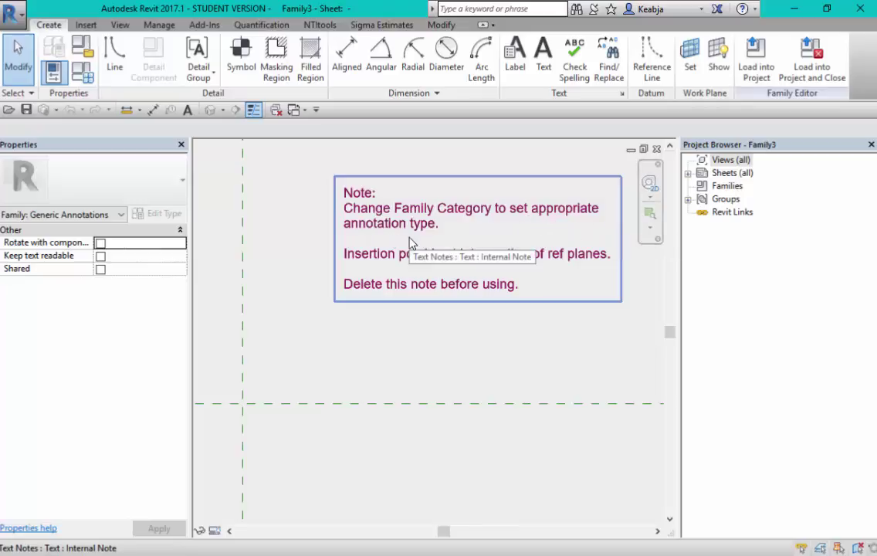
Confirm Generic Annotations as Family3's category in Family Category and Parameters.
click(83, 47)
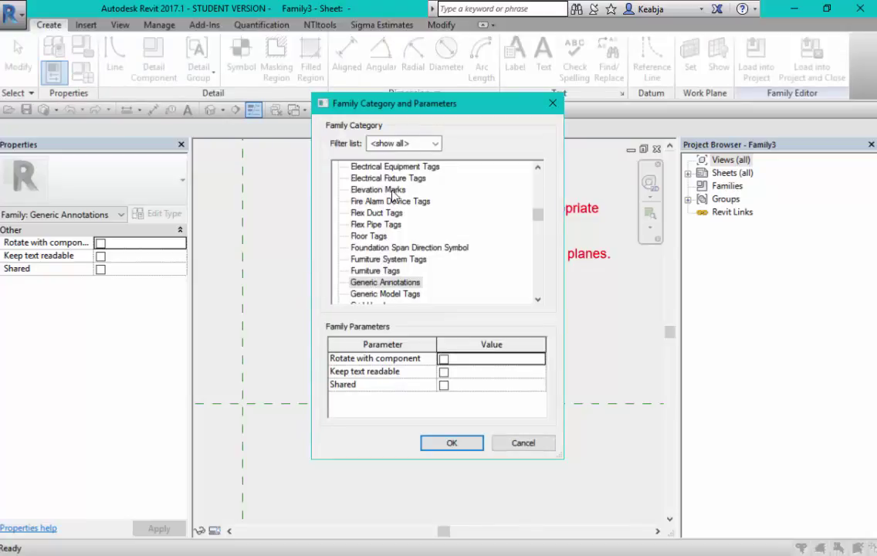
drag(538, 217, 538, 214)
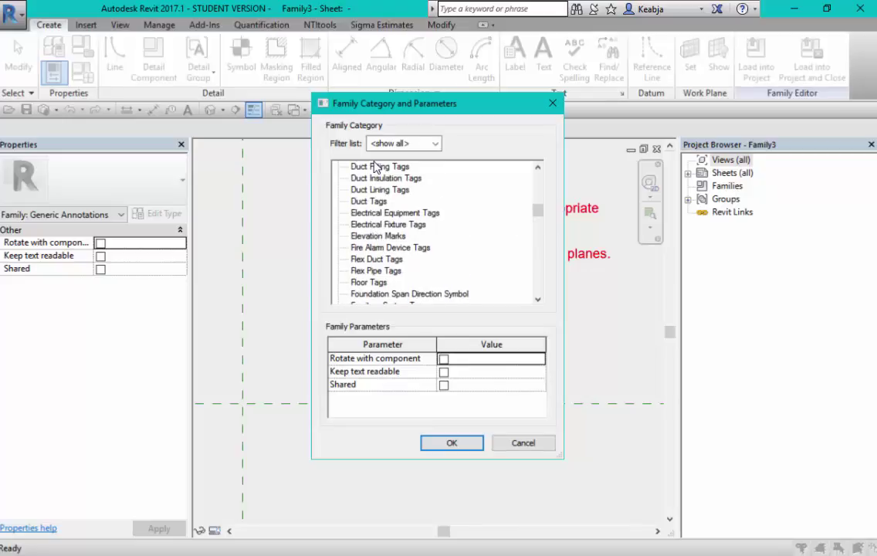
mouse_move(538, 216)
mouse_down()
mouse_move(538, 178)
mouse_move(538, 220)
mouse_up()
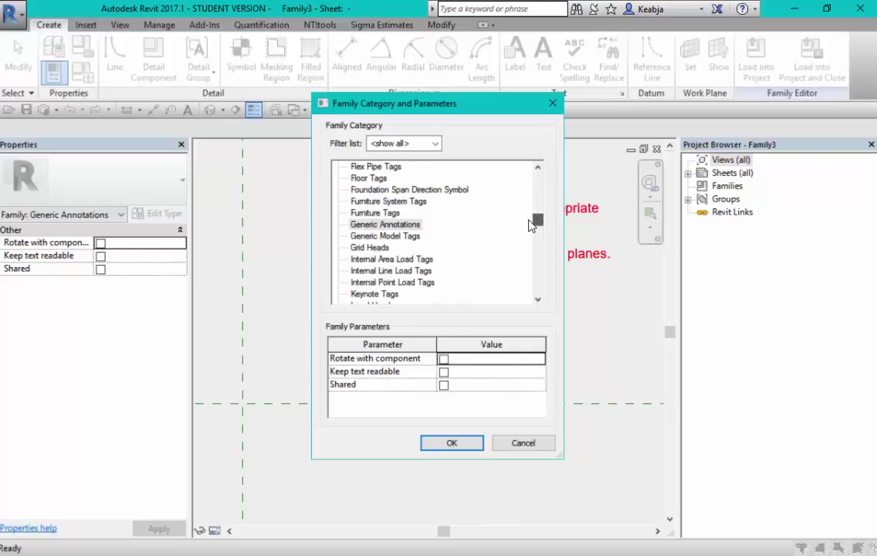
click(401, 225)
drag(538, 222, 529, 305)
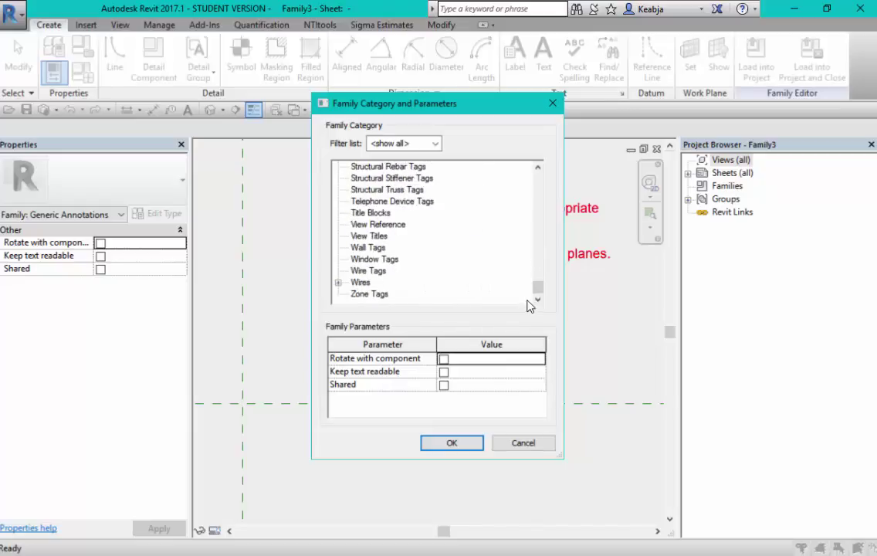
click(455, 442)
Delete the template's red instruction note.
click(463, 281)
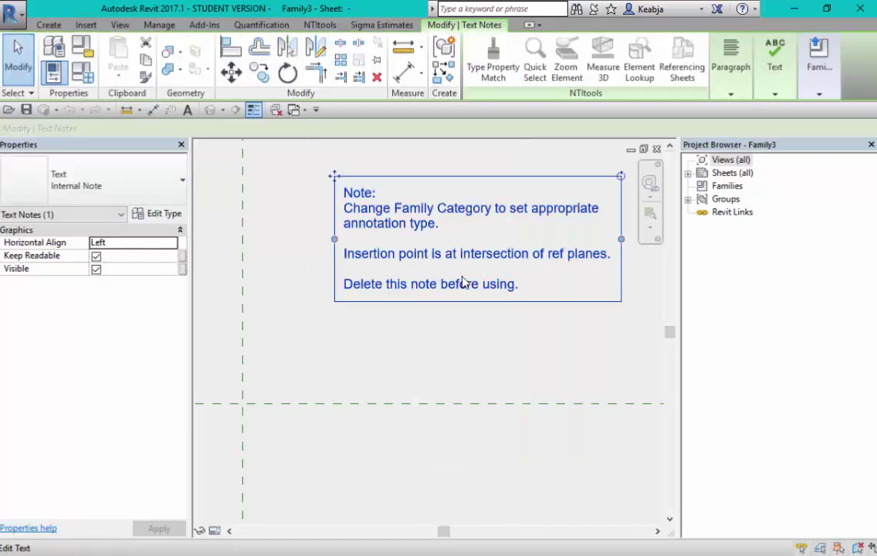
key(Delete)
mouse_move(436, 284)
middle_down()
mouse_move(364, 323)
mouse_move(342, 353)
mouse_move(400, 222)
middle_up()
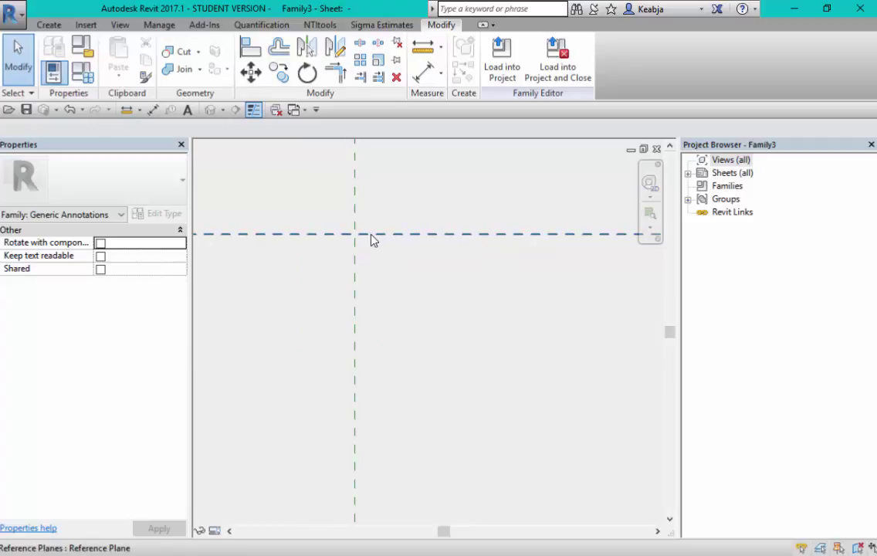
Paste the copied 3mm 'A' text note just above and right of the plane intersection.
key(ctrl+v)
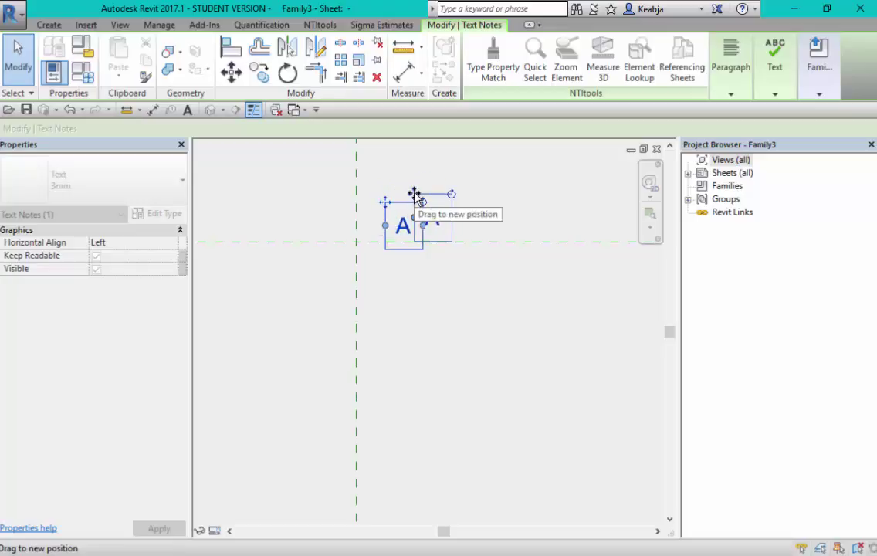
click(390, 204)
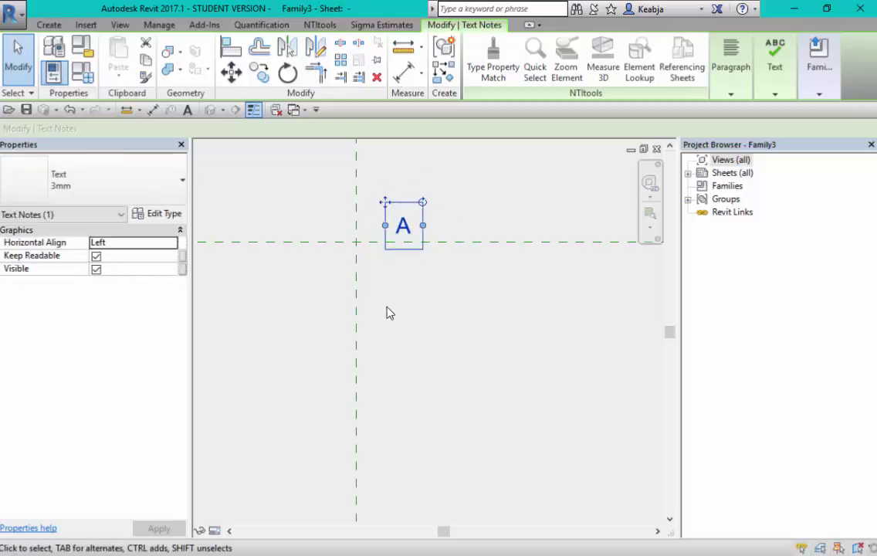
click(386, 312)
scroll(387, 311, up, 2)
scroll(382, 309, up, 1)
middle_drag(407, 250, 490, 382)
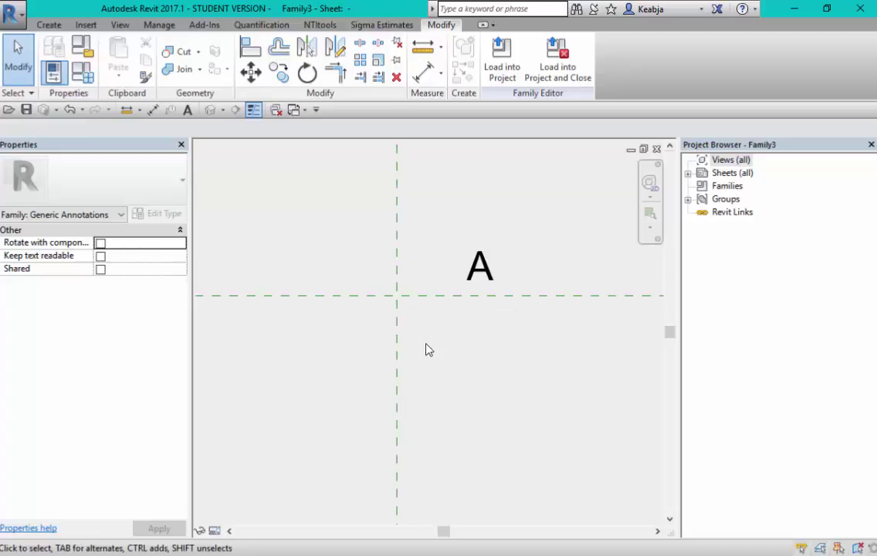
scroll(430, 349, up, 1)
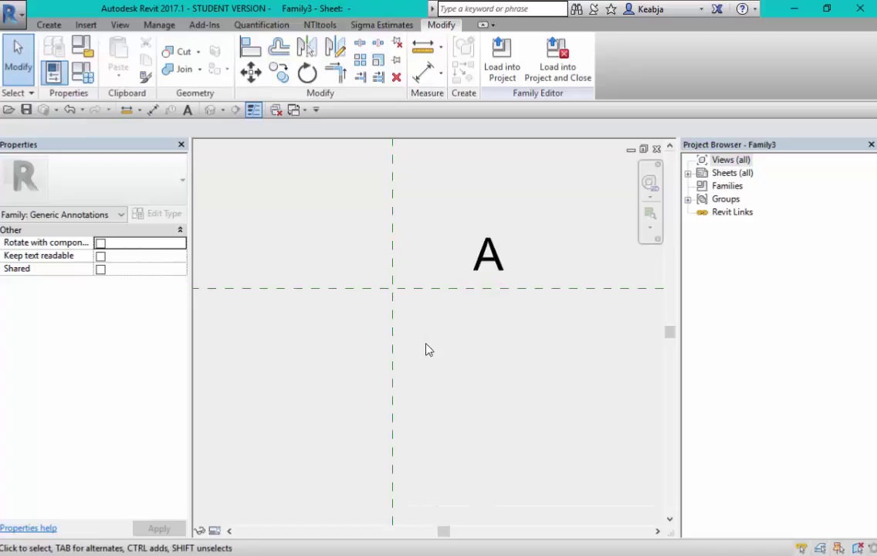
click(49, 24)
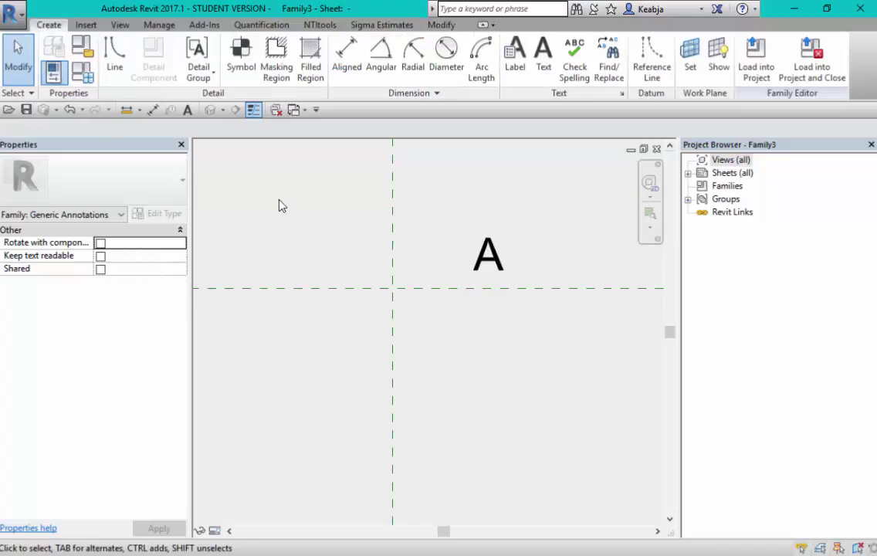
Draw a small circle with the Line tool's Circle option, centred on the plane intersection.
click(116, 63)
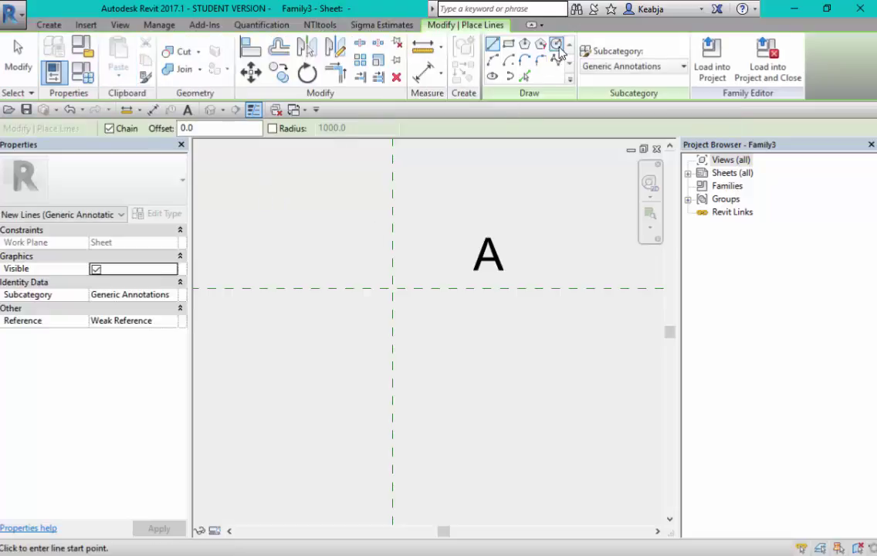
click(556, 43)
click(392, 289)
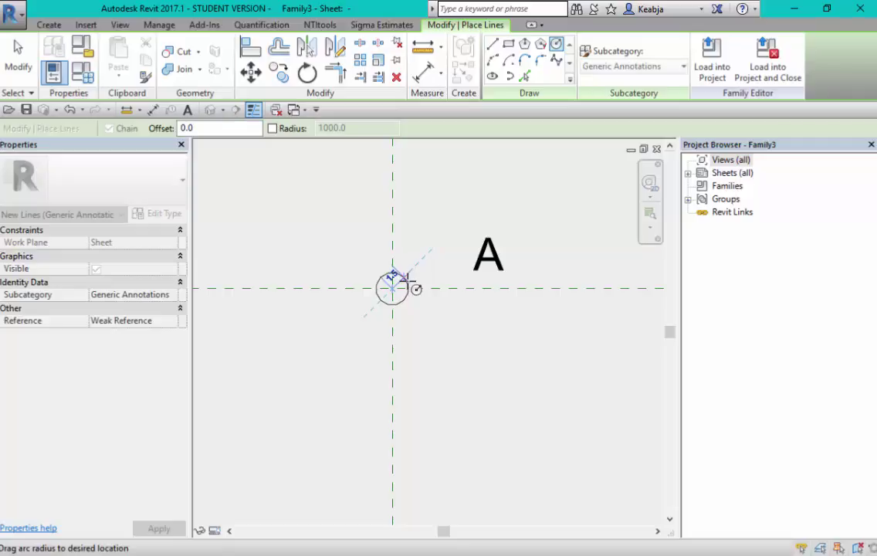
click(409, 279)
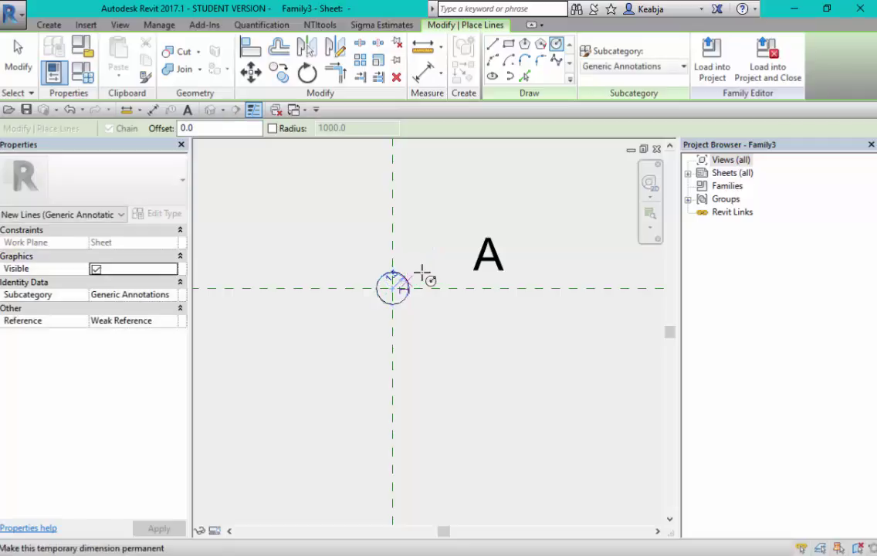
key(Escape)
key(Escape)
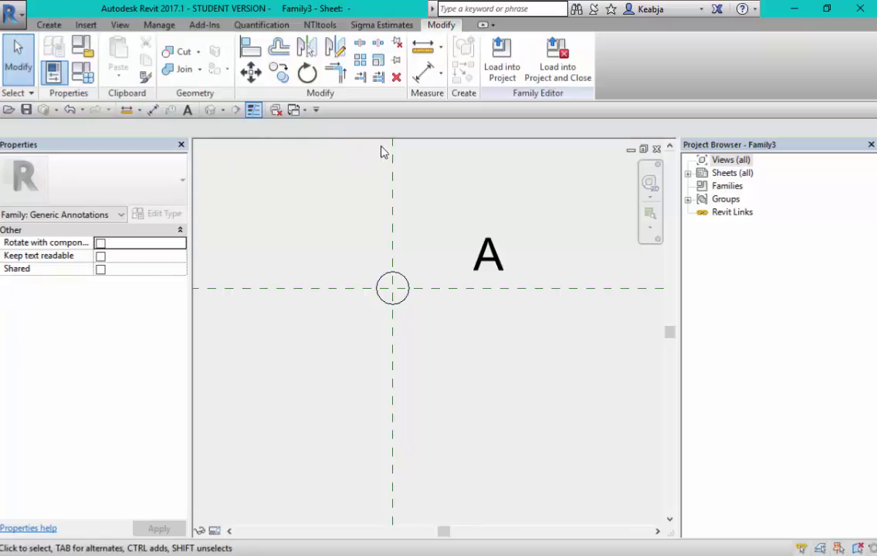
click(49, 25)
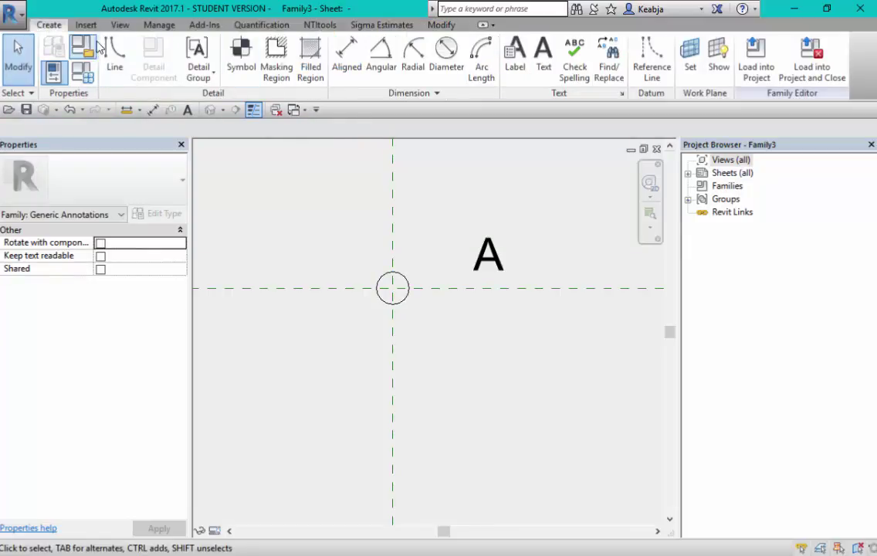
Draw a 45° line up-right from the circle centre ending in a short downward hook.
click(116, 61)
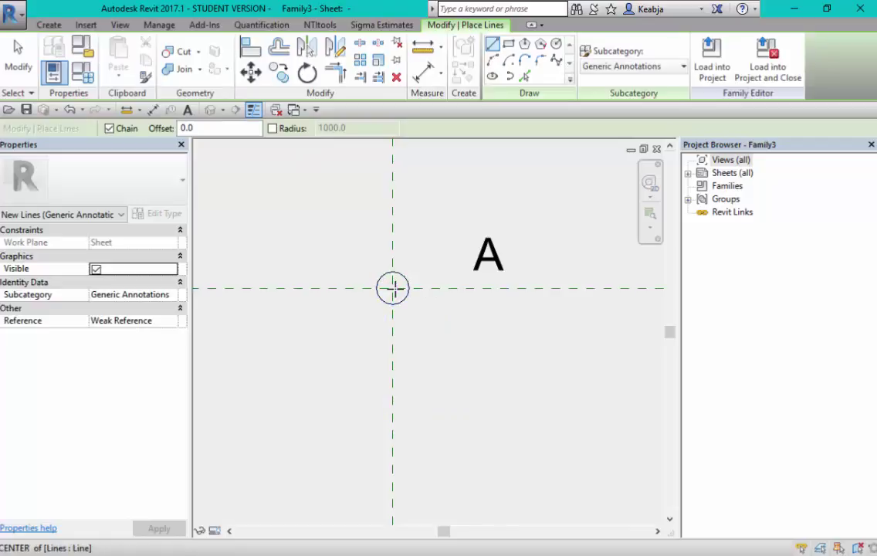
click(393, 288)
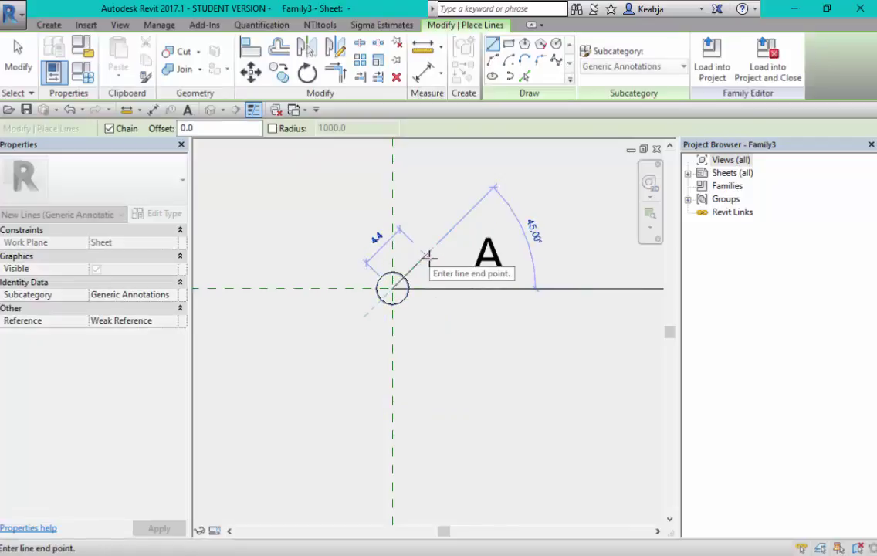
click(429, 253)
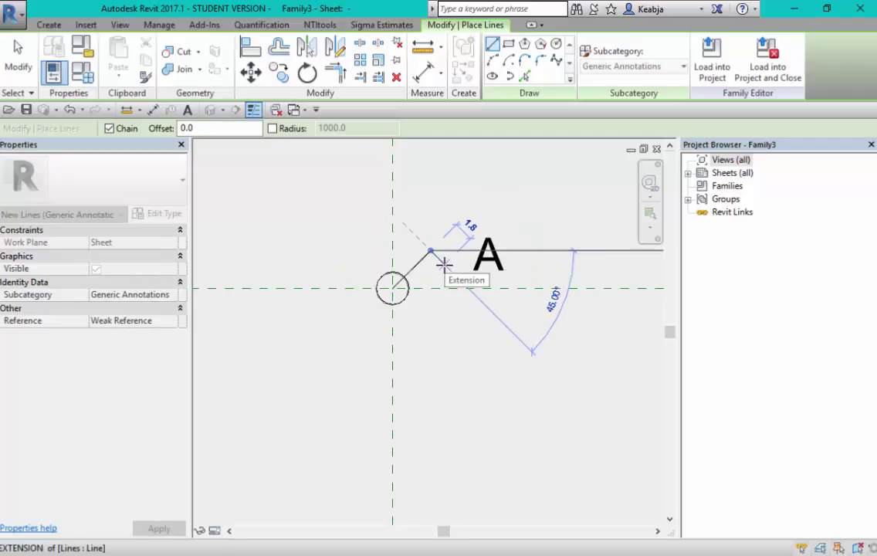
click(441, 260)
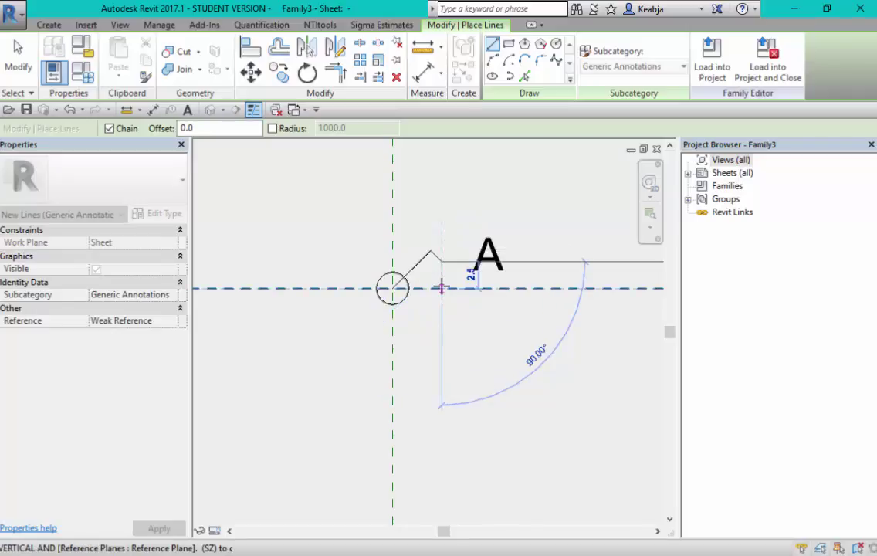
key(Escape)
key(Escape)
Shorten the diagonal line so it starts at the circle's edge instead of its centre.
scroll(428, 310, up, 2)
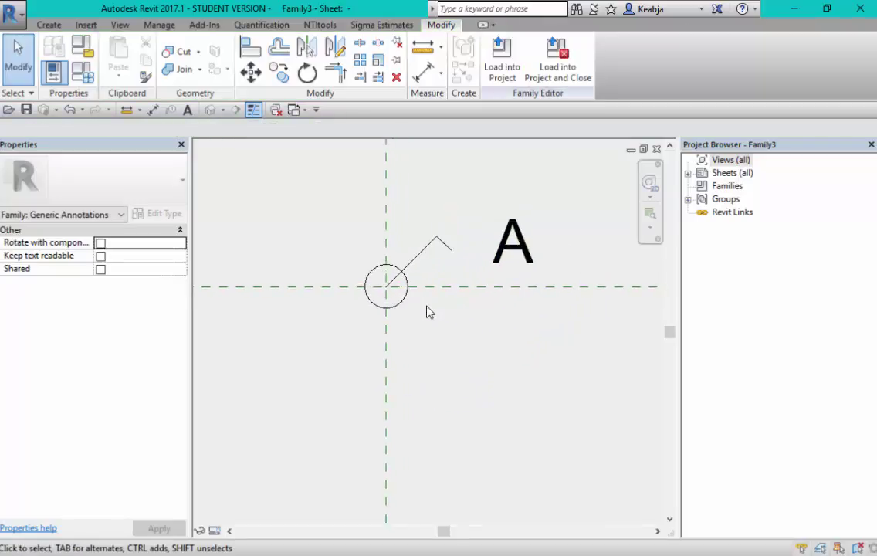
click(389, 289)
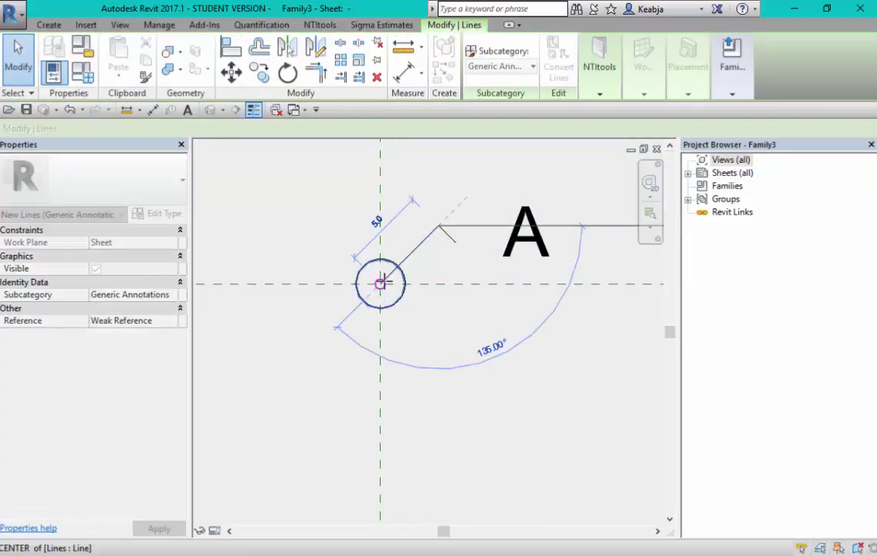
drag(379, 284, 396, 265)
click(414, 301)
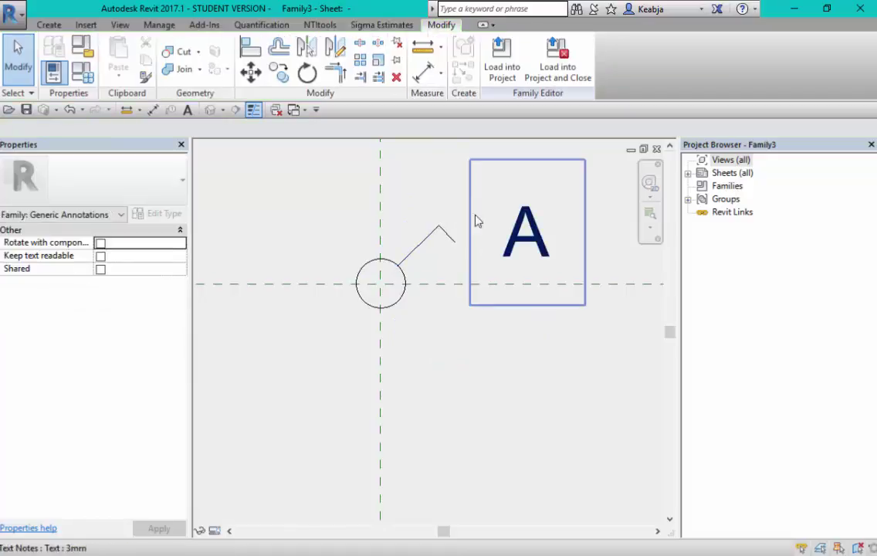
drag(454, 193, 429, 243)
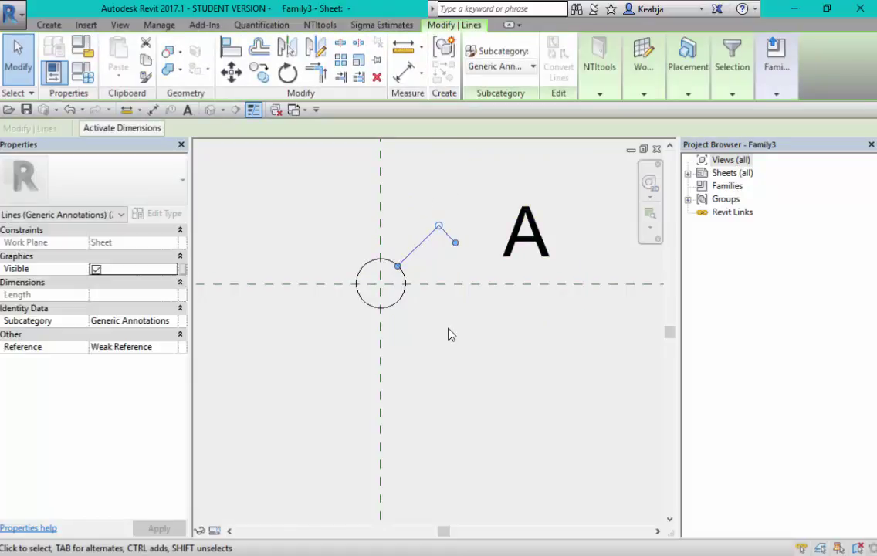
Mirror a copy of the hooked line to the lower left across an axis through the circle centre.
click(319, 49)
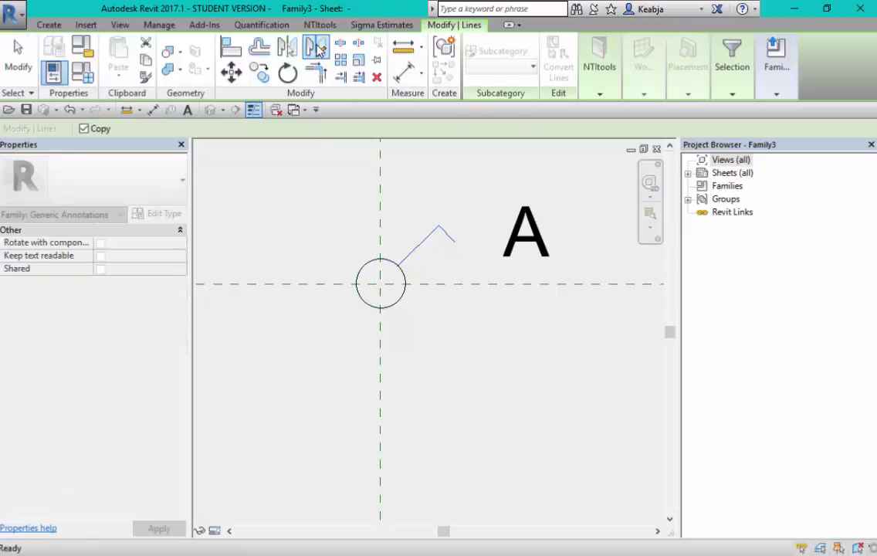
click(379, 283)
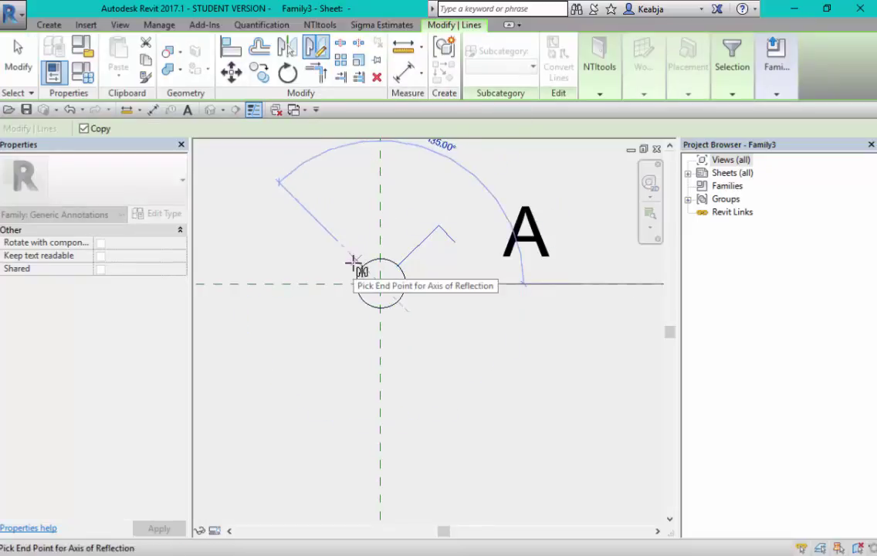
click(322, 230)
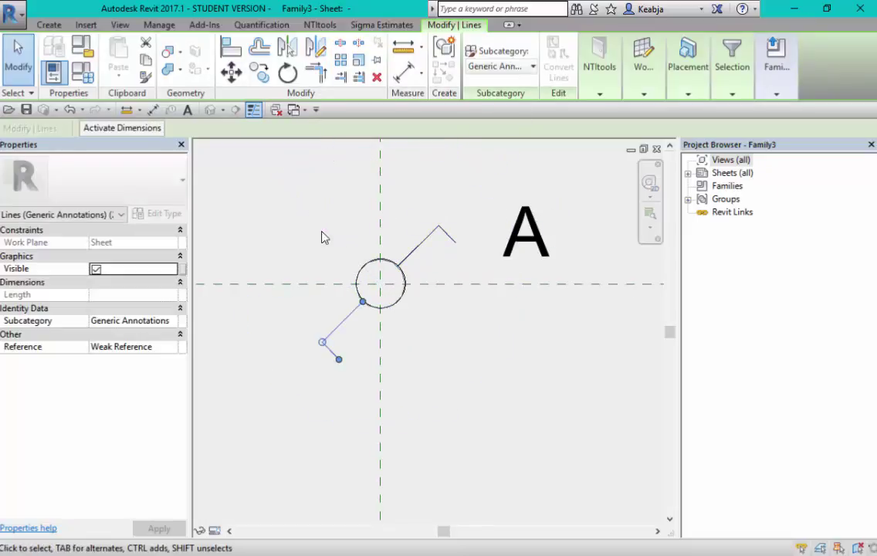
click(423, 333)
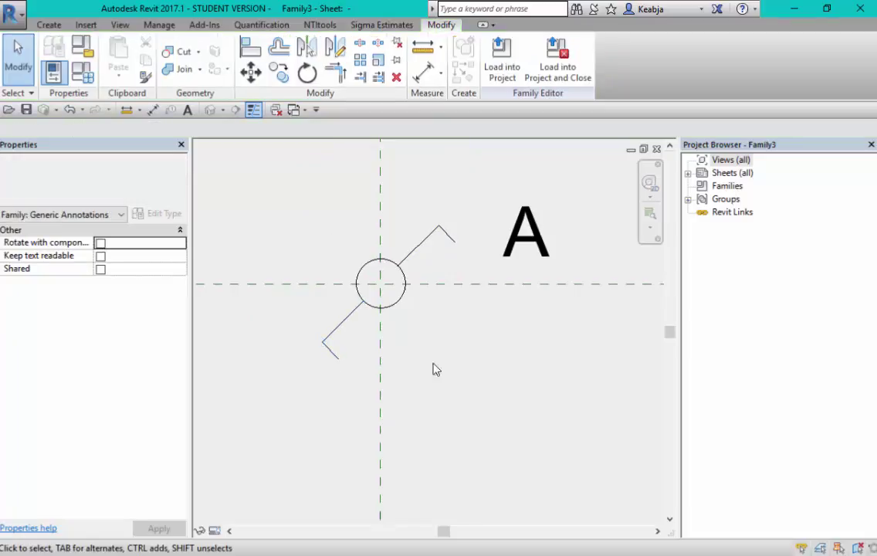
Flip the lower-left hook across its long line using Mirror – Pick Axis without copying.
click(336, 360)
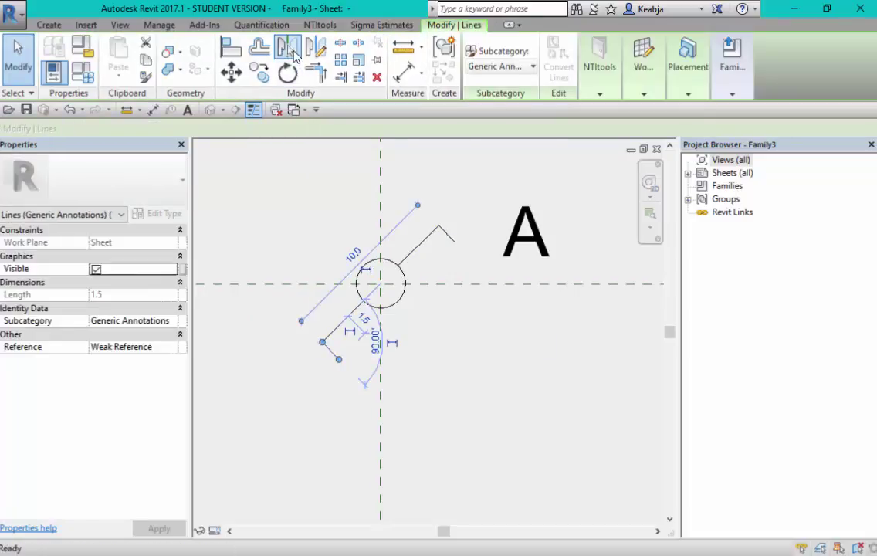
click(287, 48)
click(83, 129)
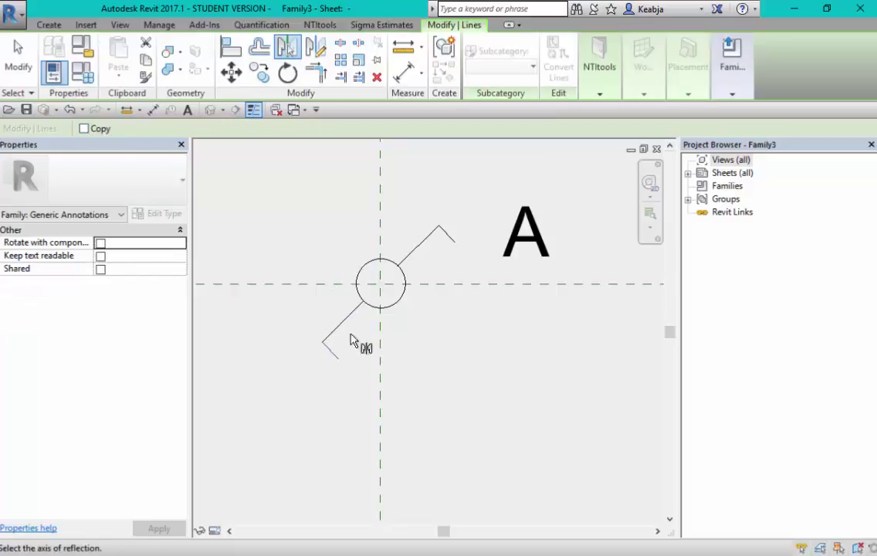
click(349, 326)
click(349, 326)
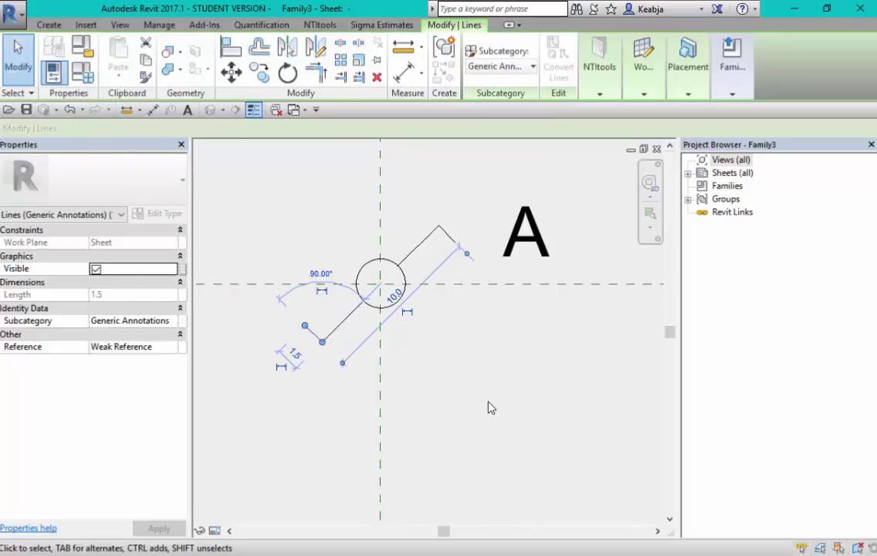
click(487, 407)
scroll(475, 394, down, 1)
Delete the placeholder 'A' text note, leaving the circle and its two hooked lines.
middle_drag(475, 394, 480, 354)
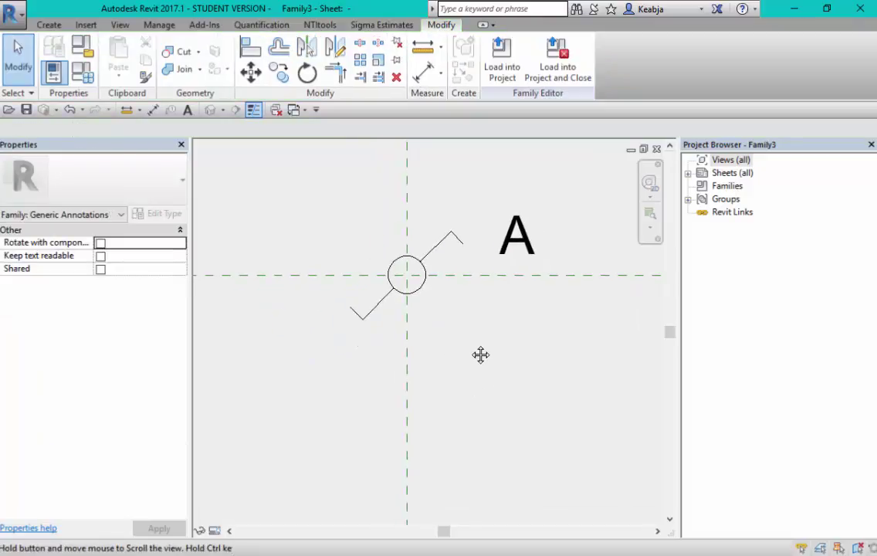
click(522, 254)
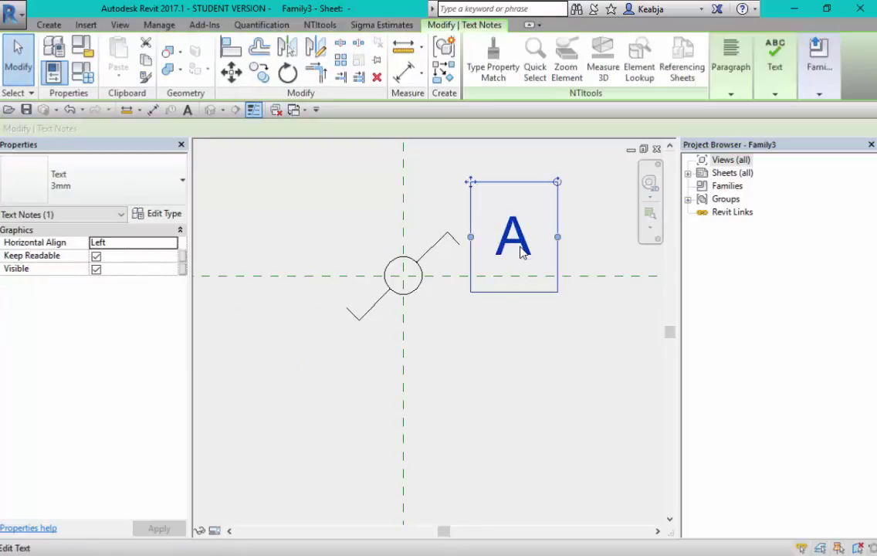
key(Delete)
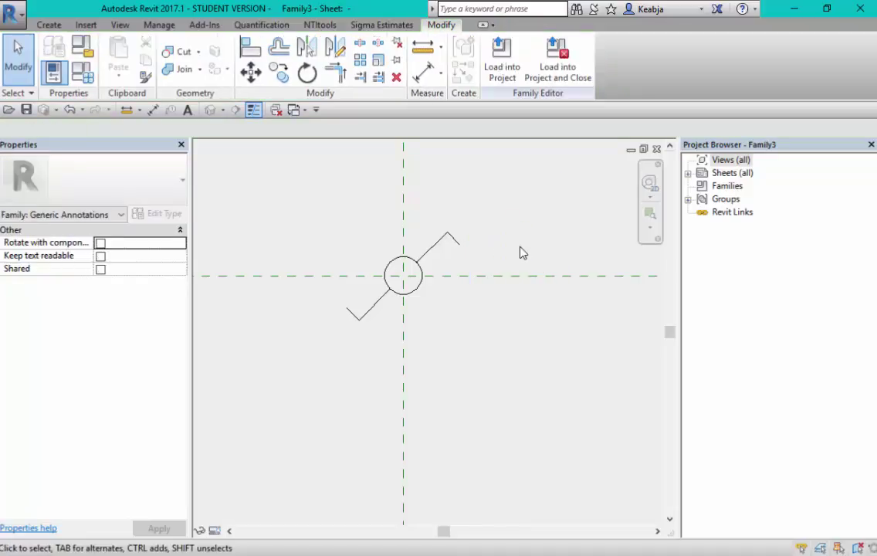
click(49, 25)
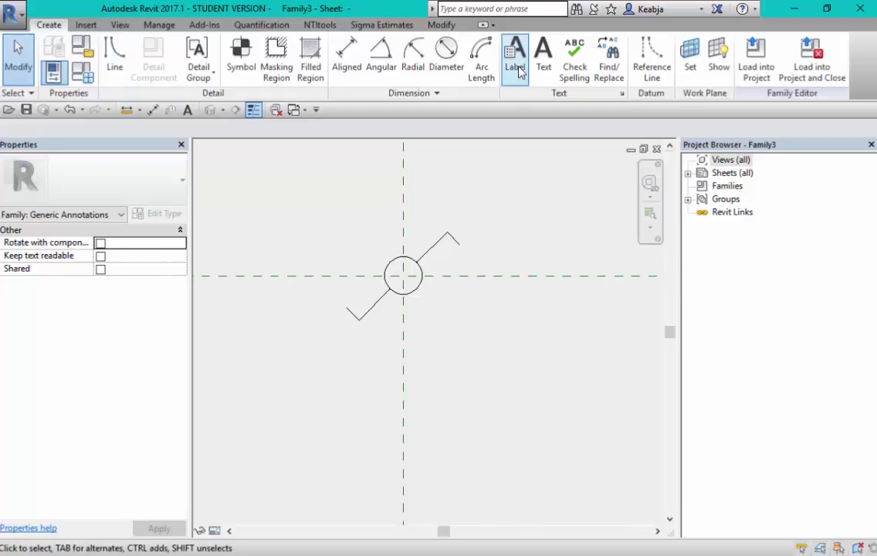
Place a label near the upper hook's end and add a new Shared parameter for it.
click(515, 66)
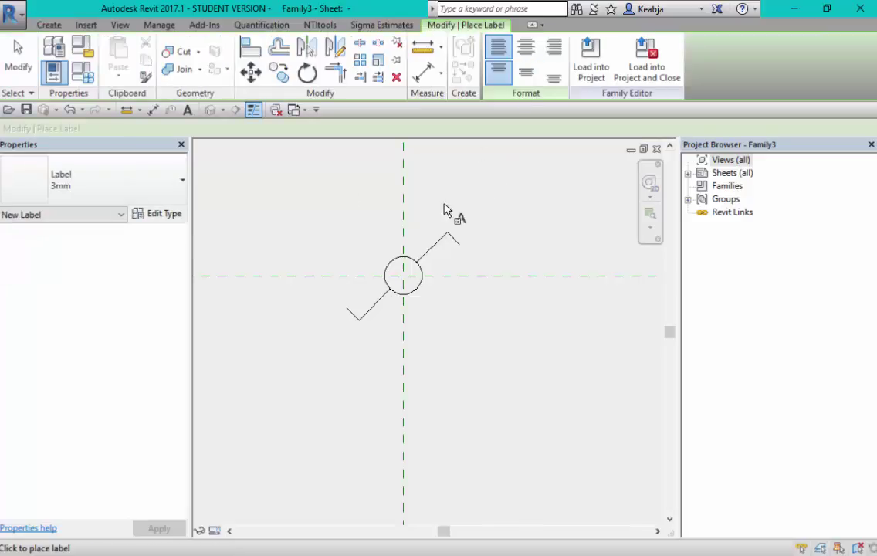
click(419, 216)
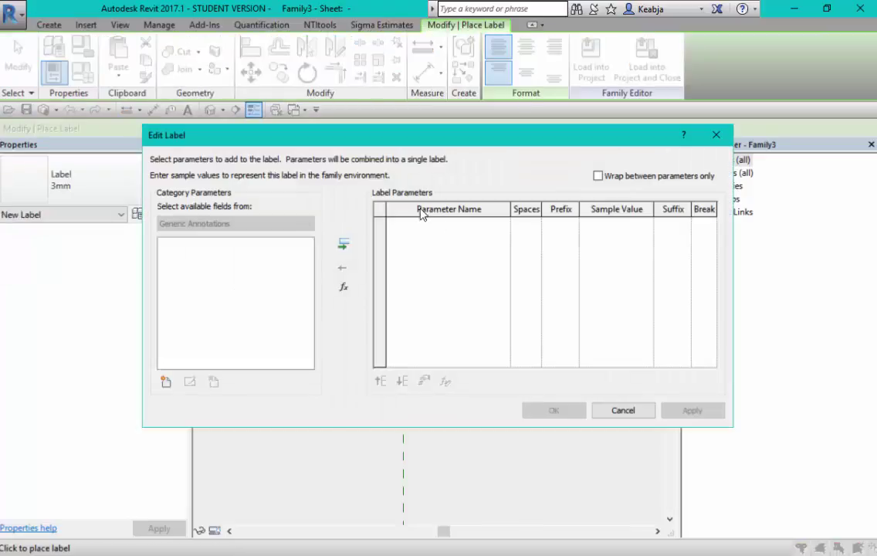
drag(454, 136, 477, 89)
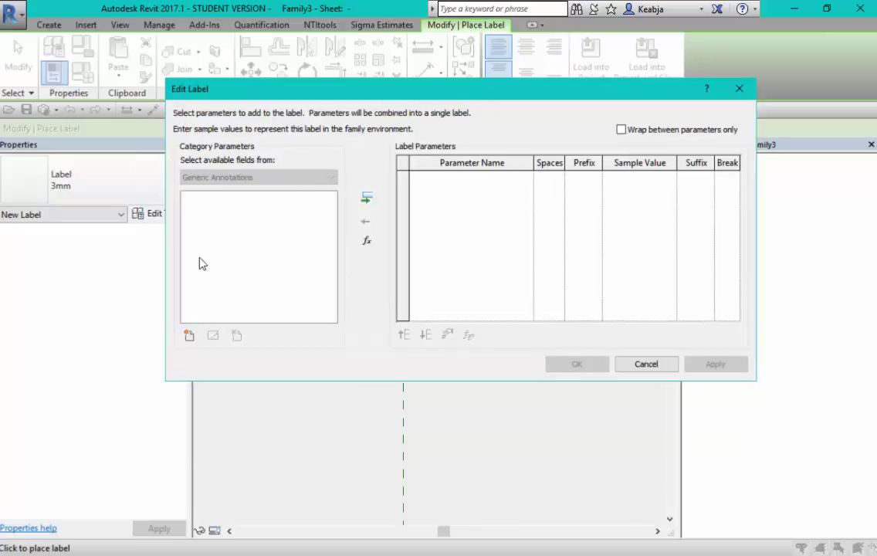
click(189, 337)
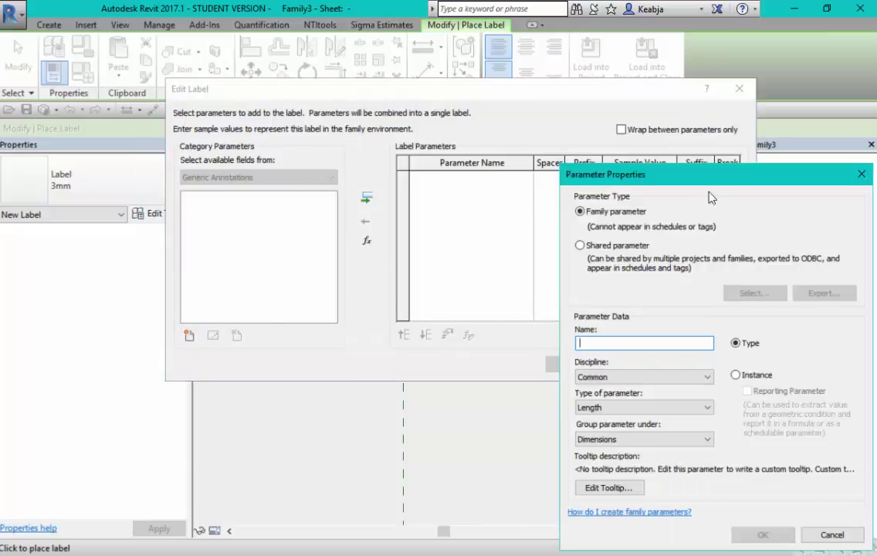
drag(695, 176, 565, 81)
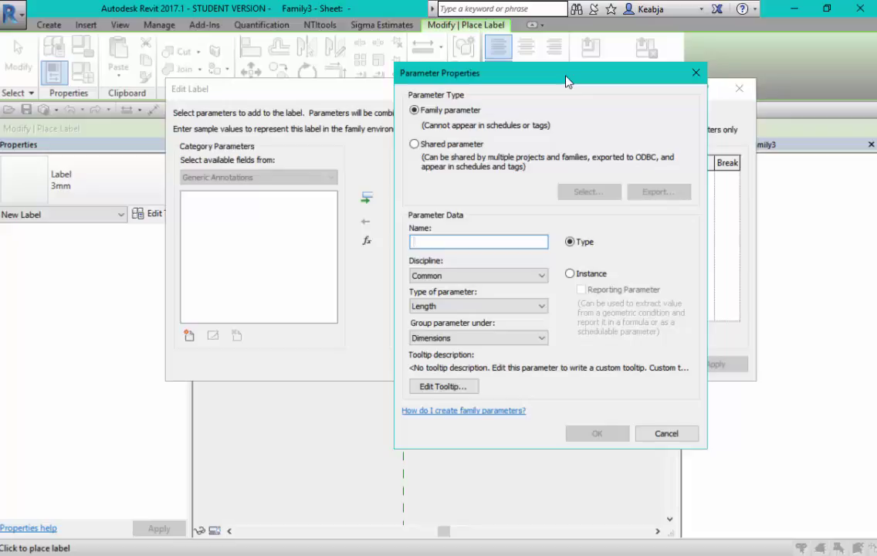
click(415, 144)
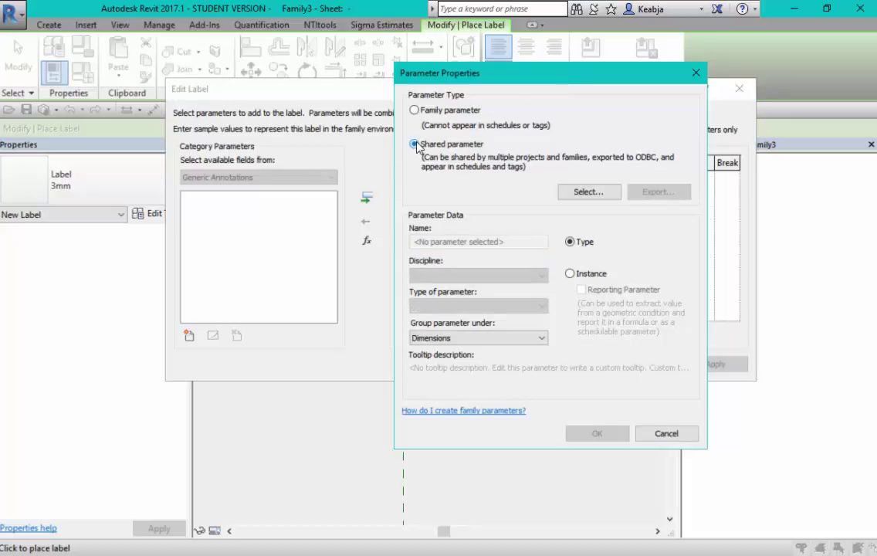
Browse the existing shared parameters and accept the first one in the Bauteilmassen group.
click(585, 193)
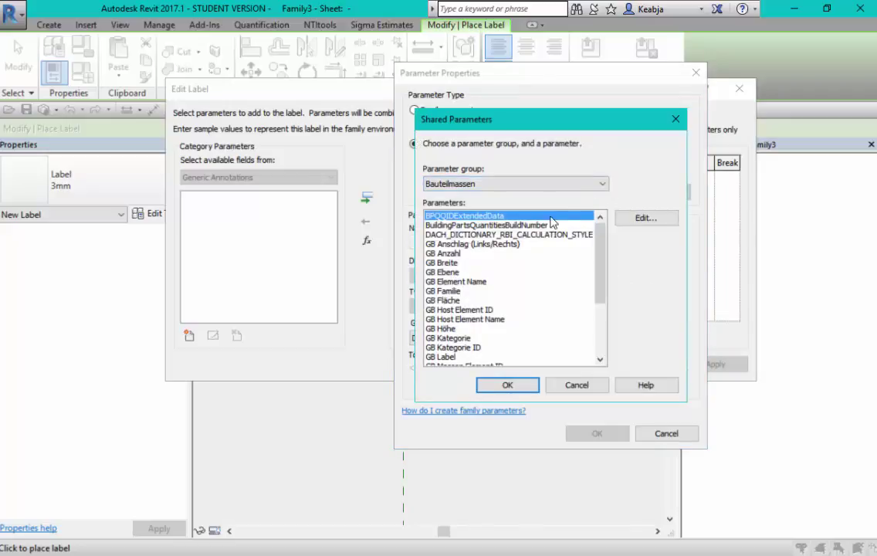
click(602, 189)
click(602, 190)
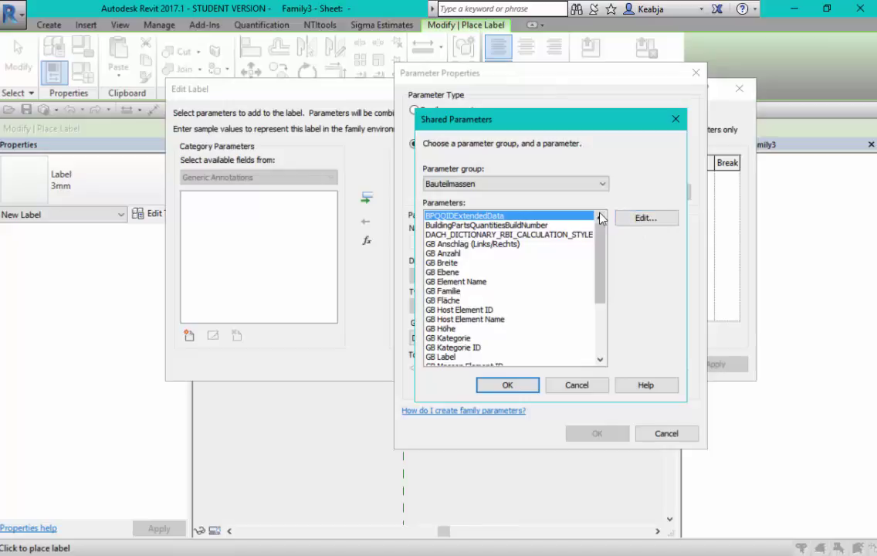
click(519, 388)
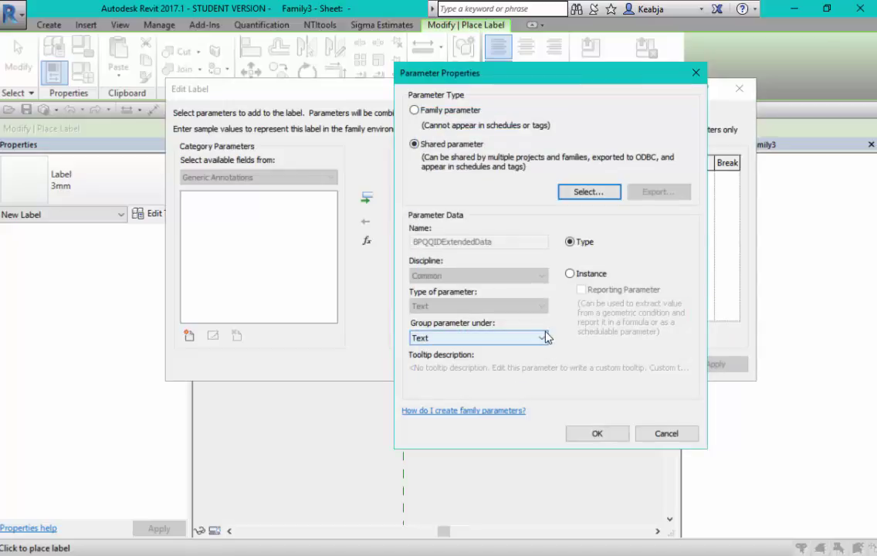
Reopen the shared parameter picker and start creating a new shared parameter file from Edit Shared Parameters.
click(593, 192)
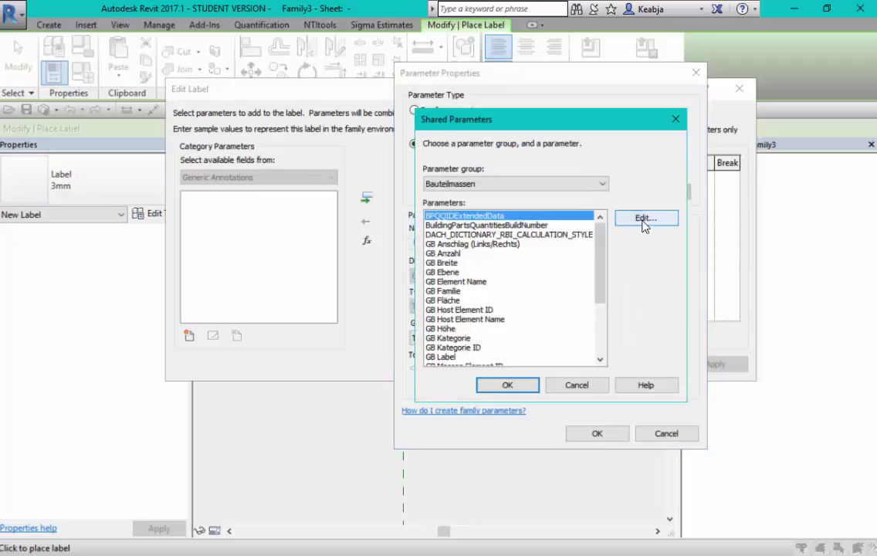
click(645, 219)
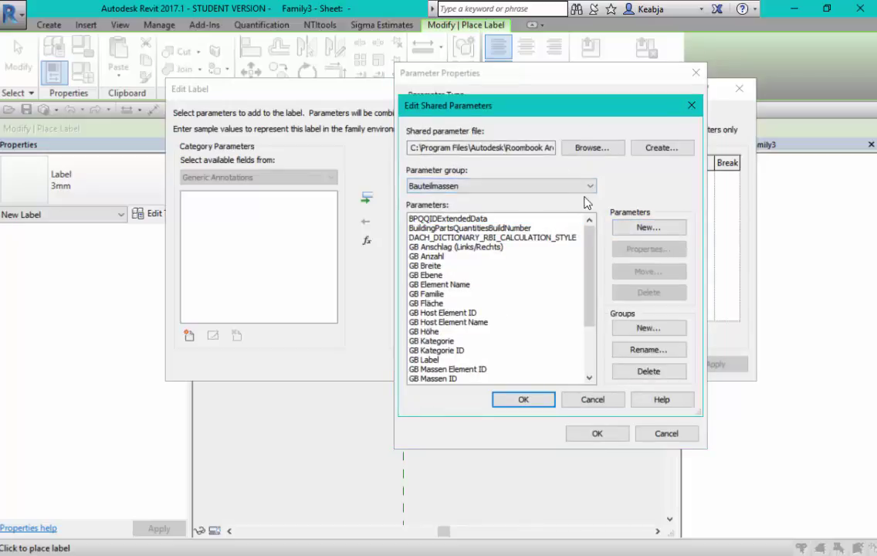
click(660, 149)
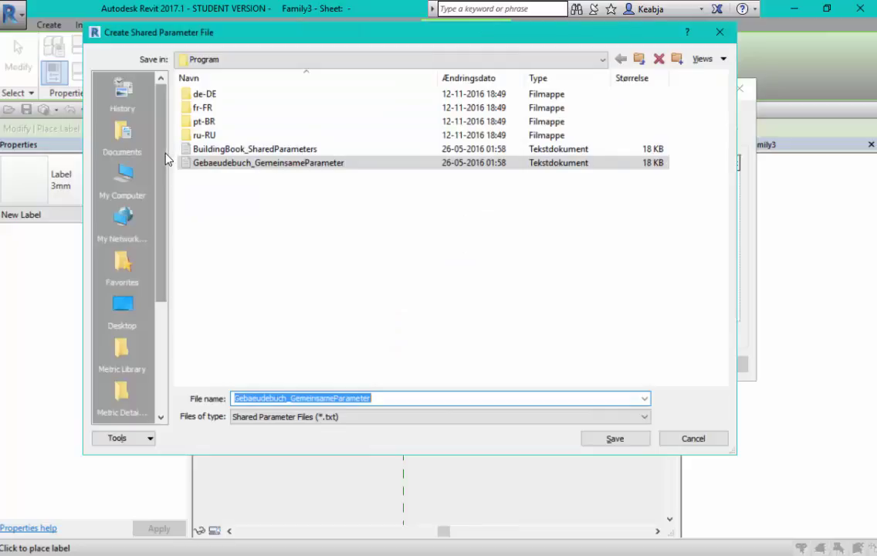
Save a new shared parameter file named 'Shared parameters Gr5' on the Desktop.
click(122, 305)
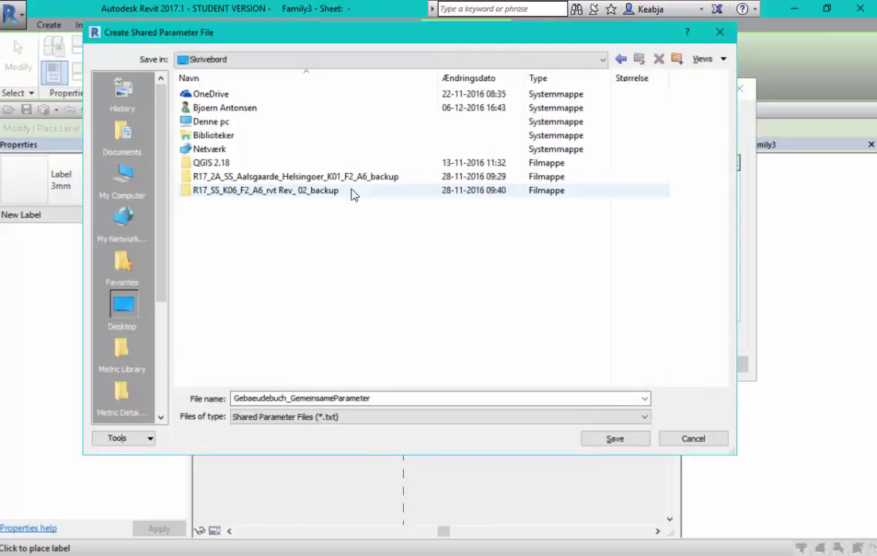
double_click(414, 400)
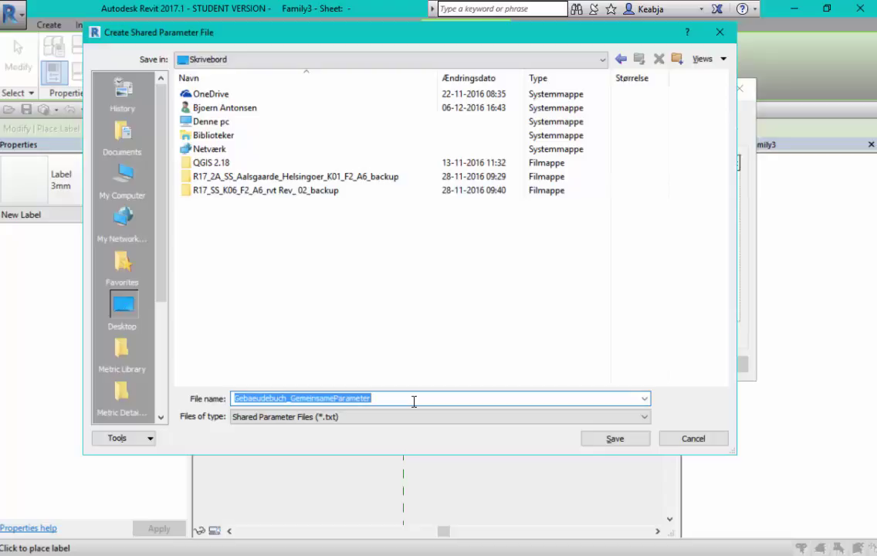
text(Shared p)
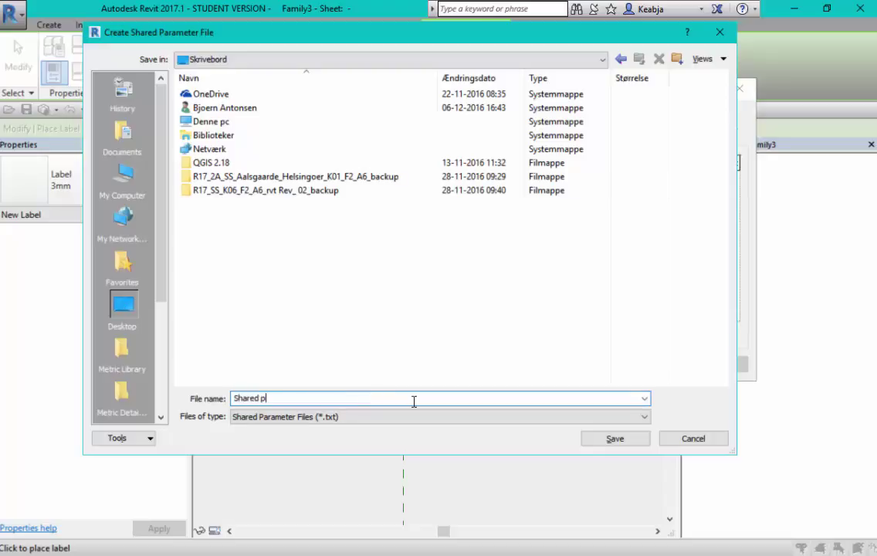
text(arameter)
text(s)
text( bja)
key(BackSpace)
key(BackSpace)
key(BackSpace)
text(Gr)
text(5)
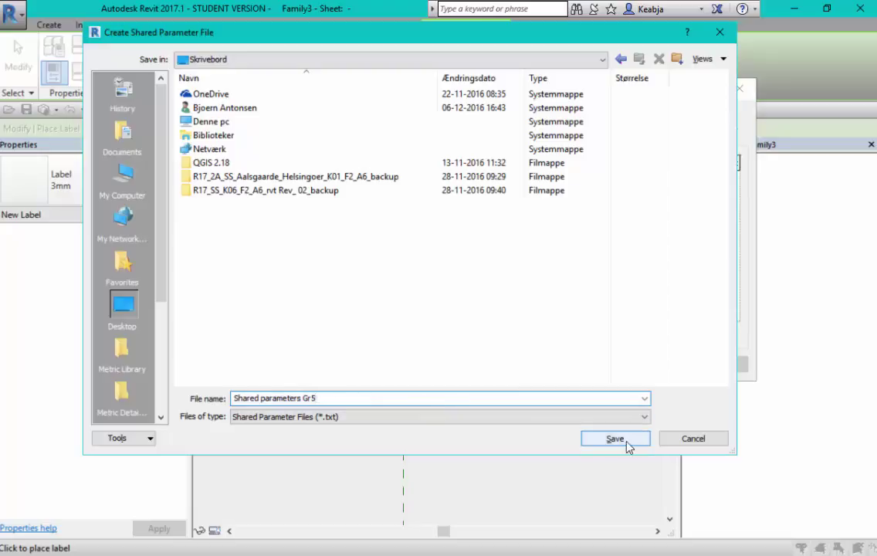
click(615, 439)
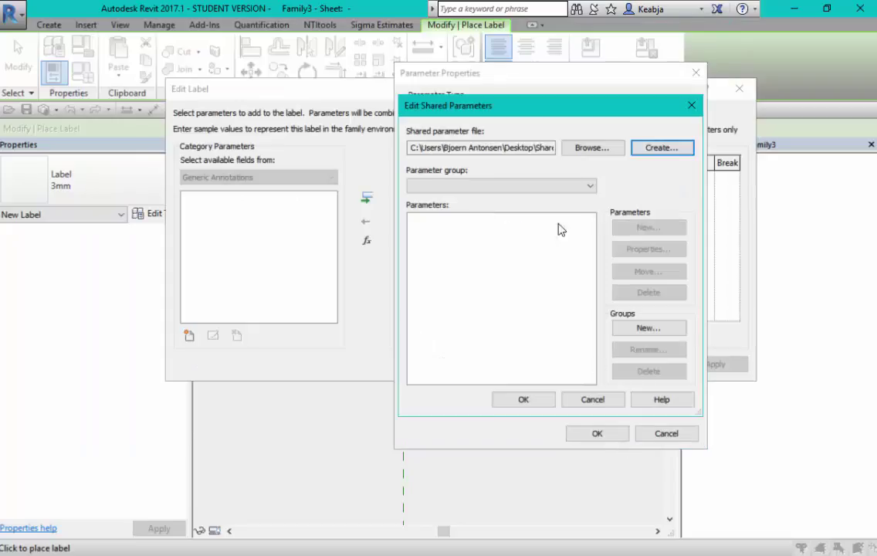
Create a parameter group called 'El' in the Edit Shared Parameters editor.
drag(559, 112, 550, 65)
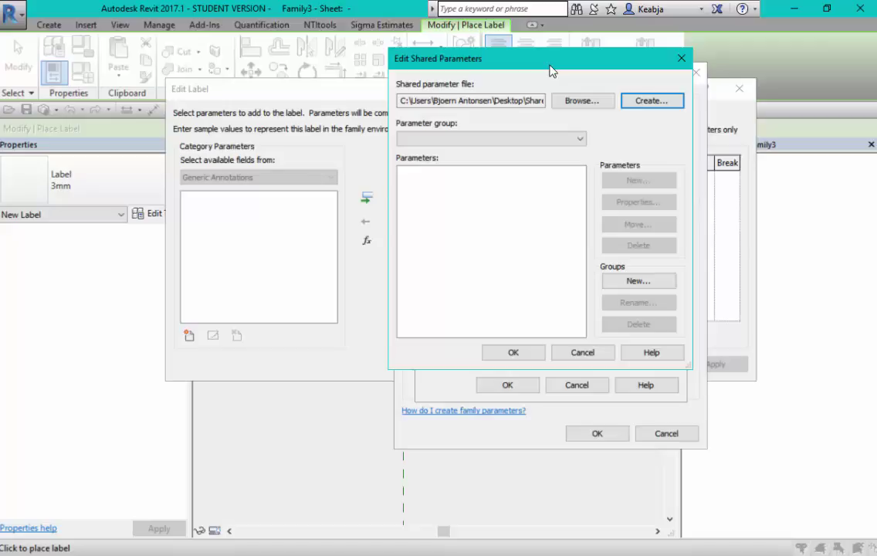
click(637, 282)
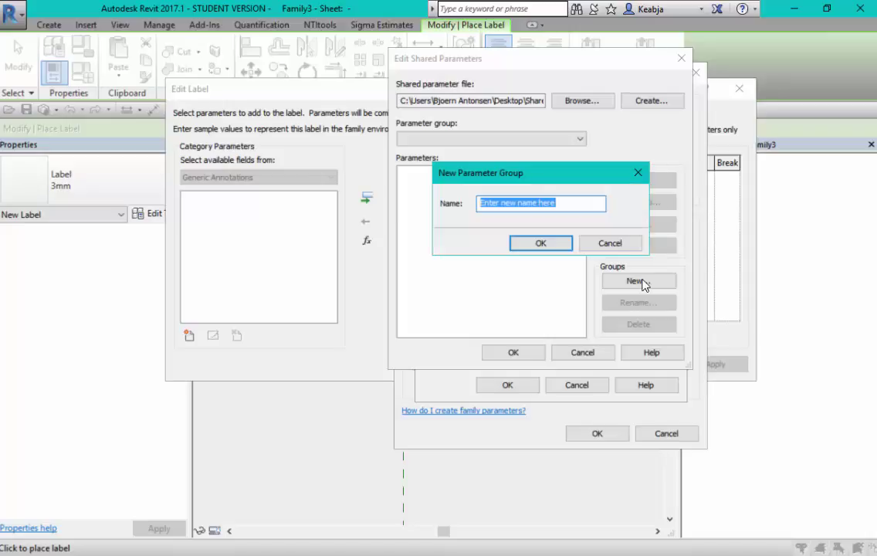
text(El)
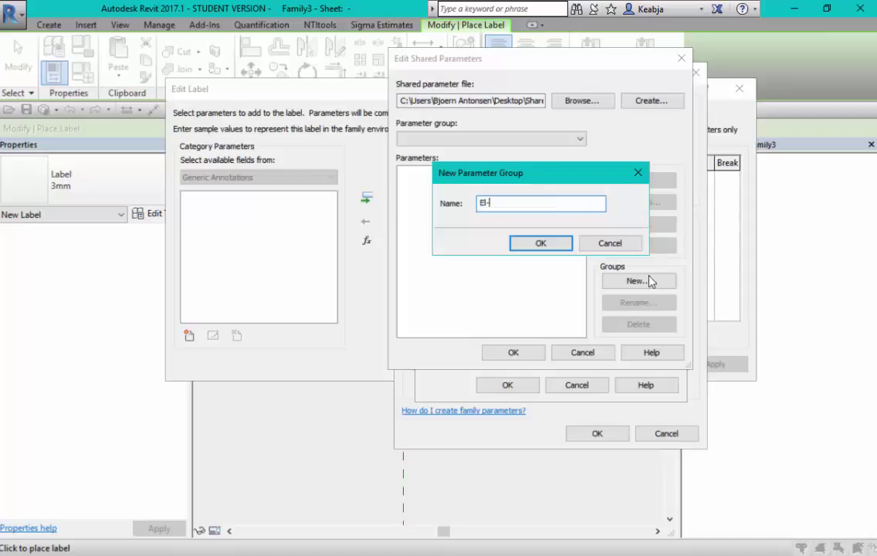
key(Return)
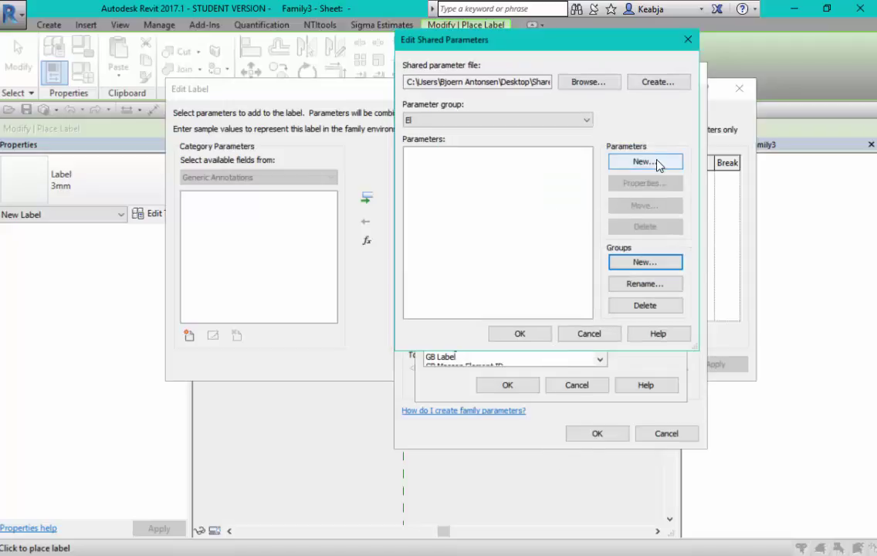
Add a Text-type, Common-discipline shared parameter 'El-beskrivelse' to the El group.
click(643, 162)
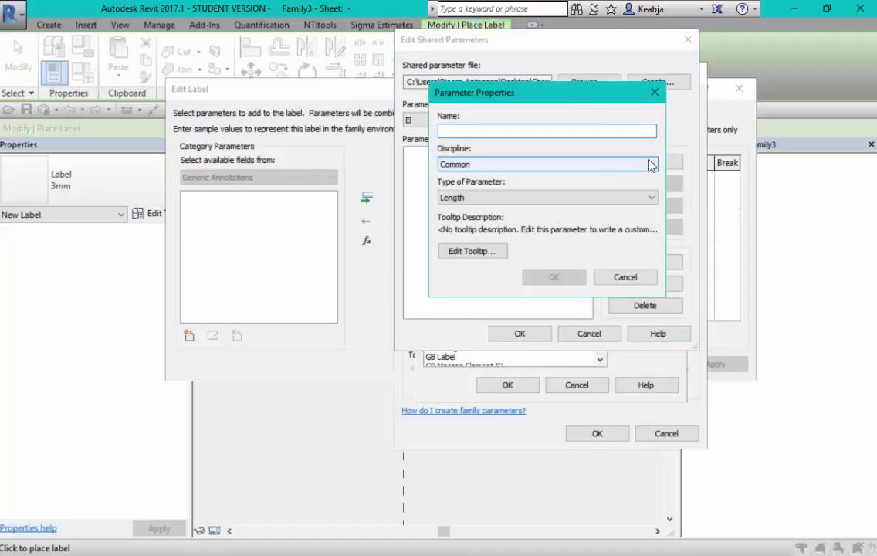
text(El-beskrivelse)
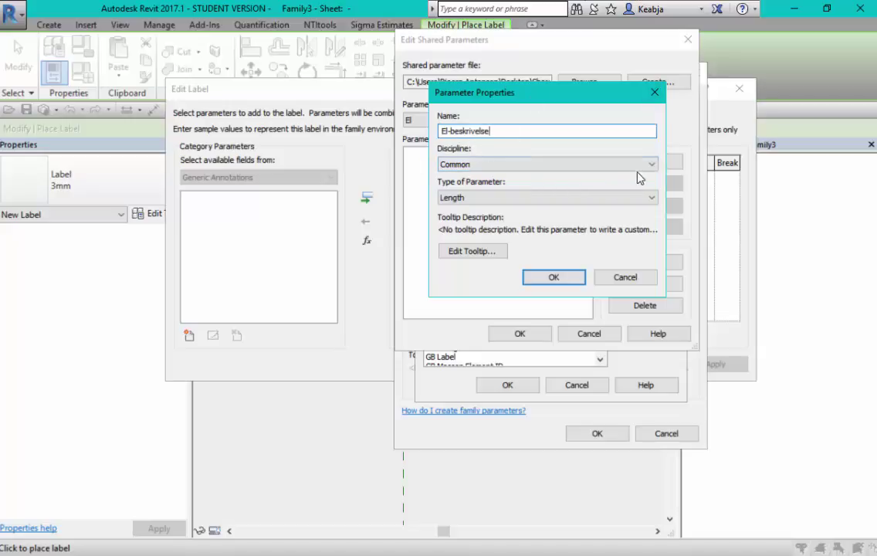
click(637, 164)
click(637, 165)
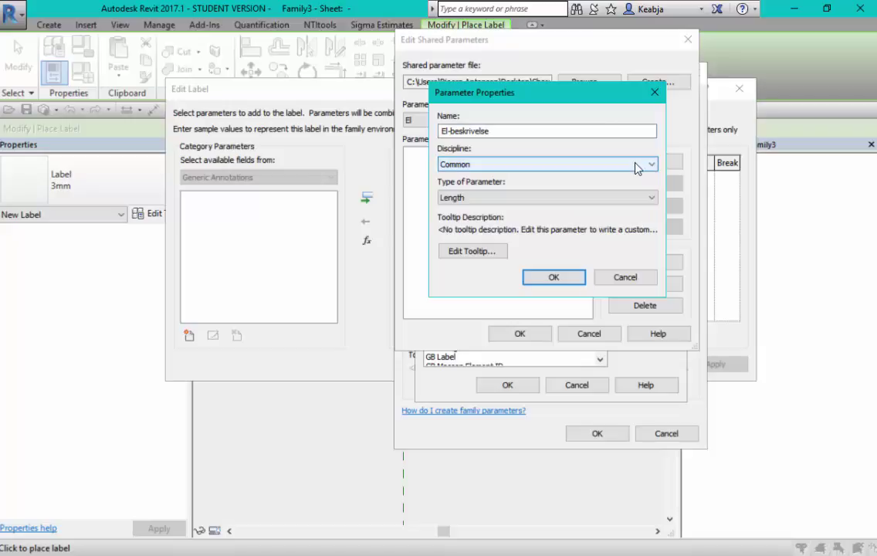
click(653, 199)
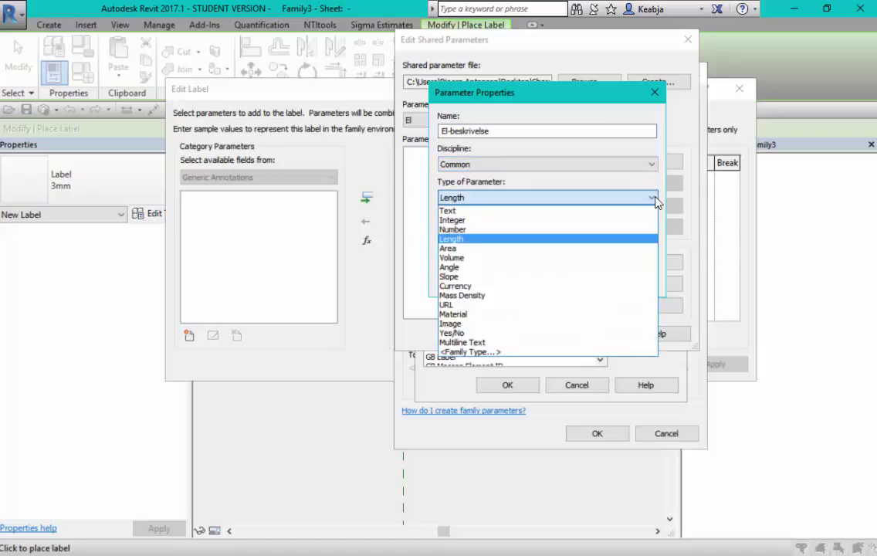
click(514, 210)
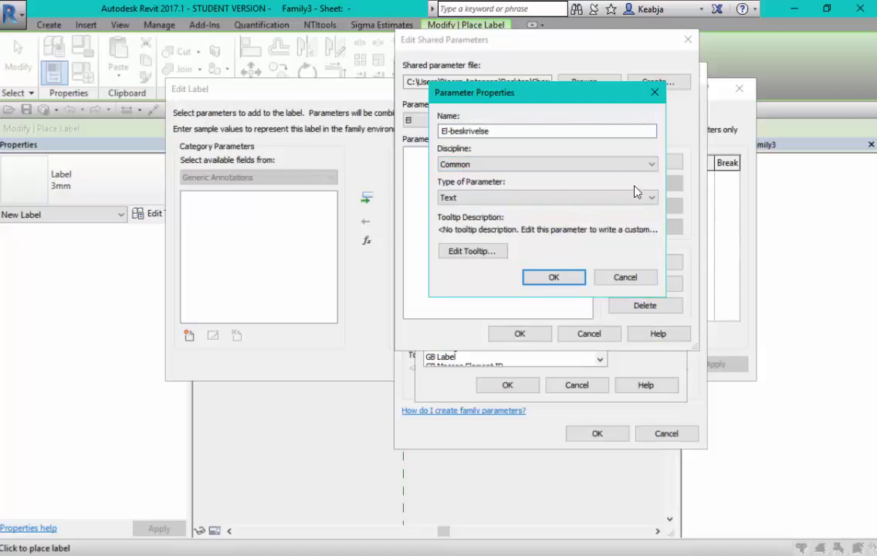
click(558, 276)
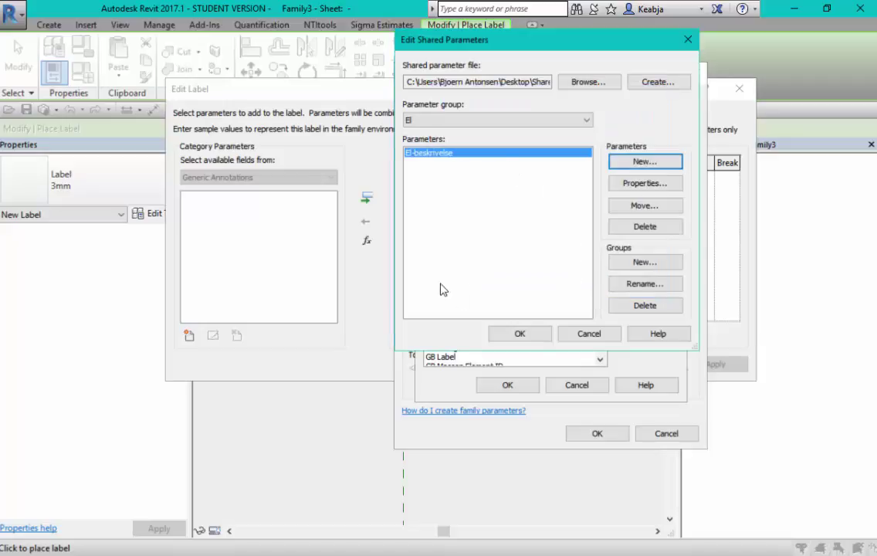
click(525, 337)
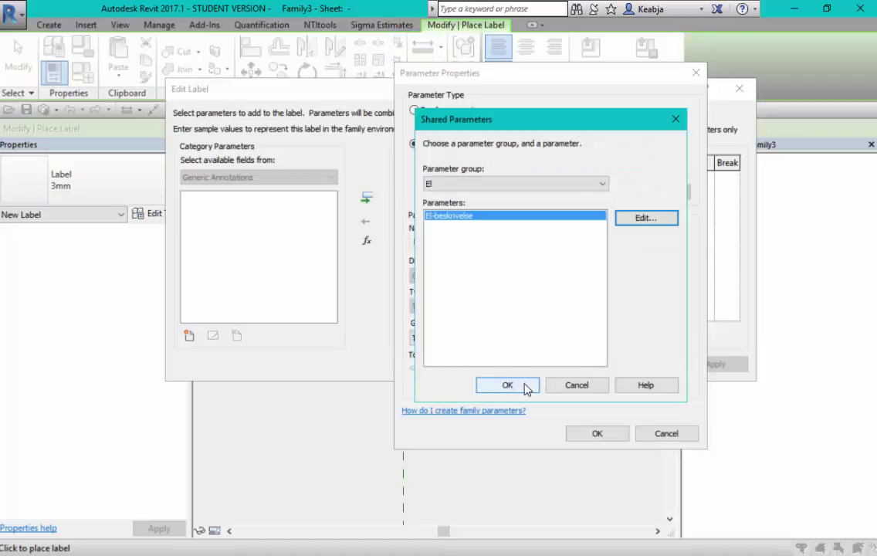
Choose El-beskrivelse as the shared parameter, grouped under Electrical as an Instance parameter.
click(525, 386)
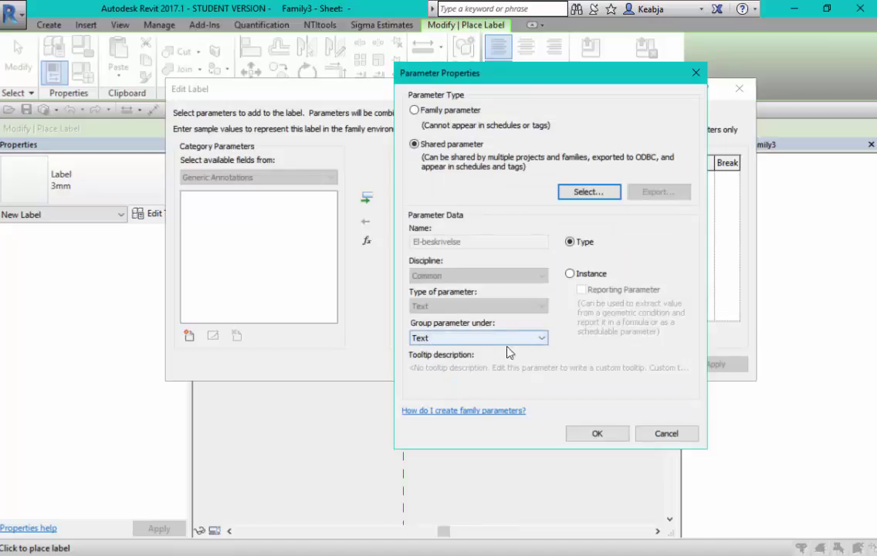
click(542, 337)
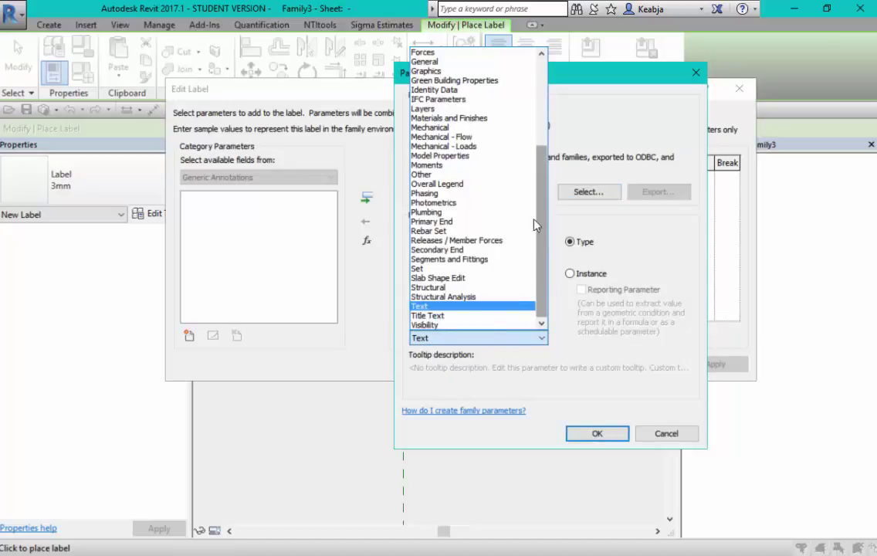
scroll(535, 224, up, 5)
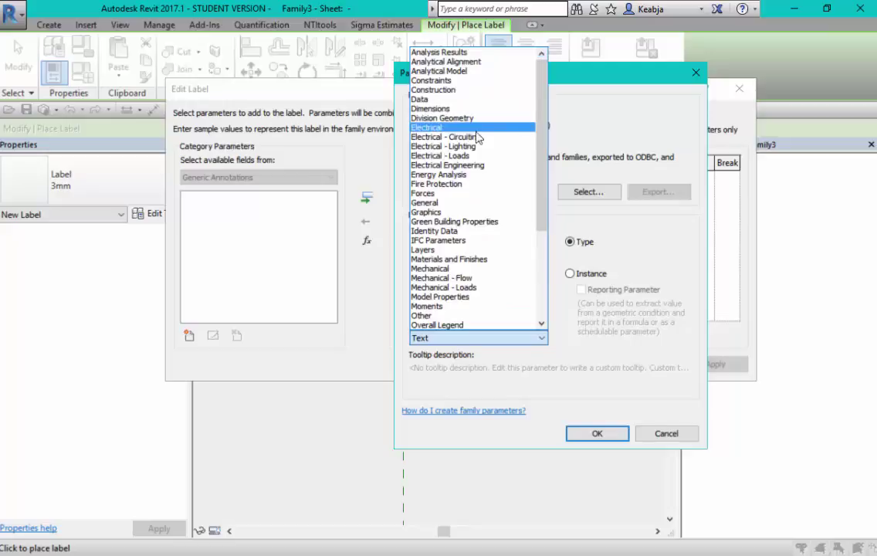
click(446, 129)
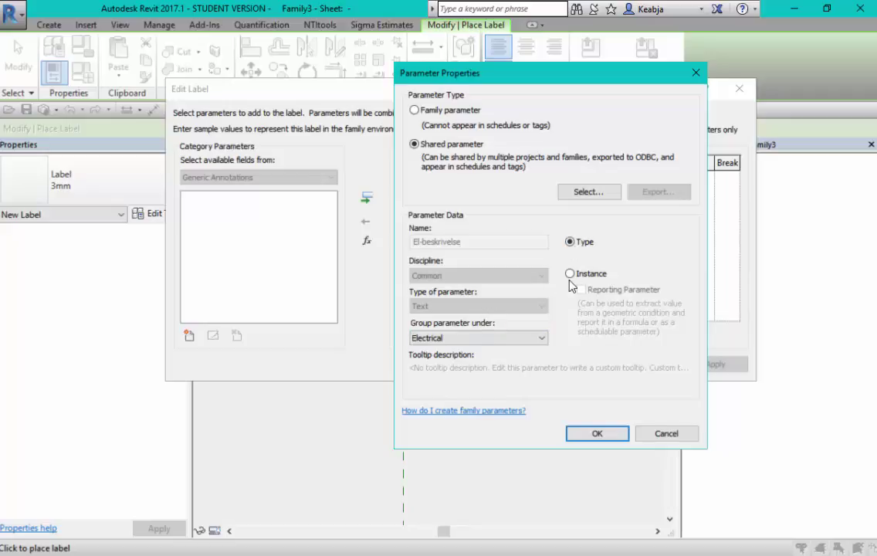
click(570, 274)
Add El-beskrivelse to the label parameters and place the label beside the circle symbol.
click(598, 433)
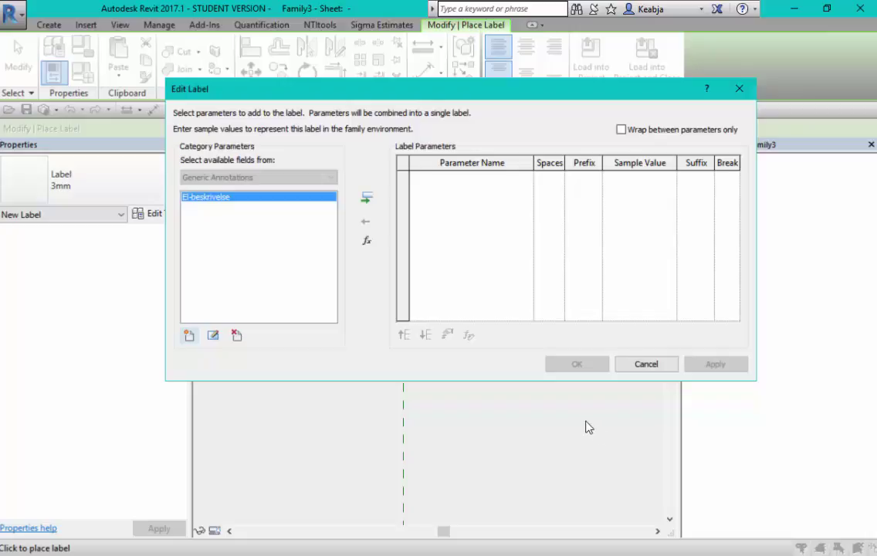
click(366, 198)
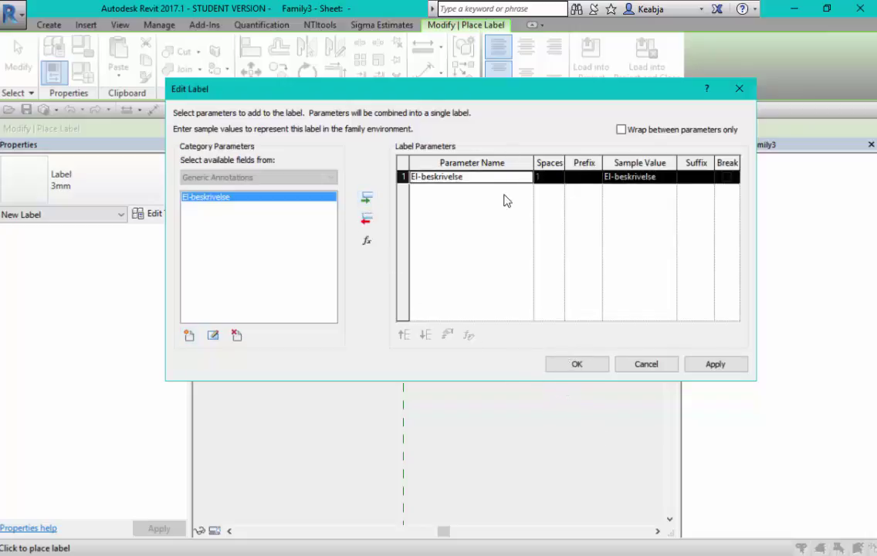
click(580, 364)
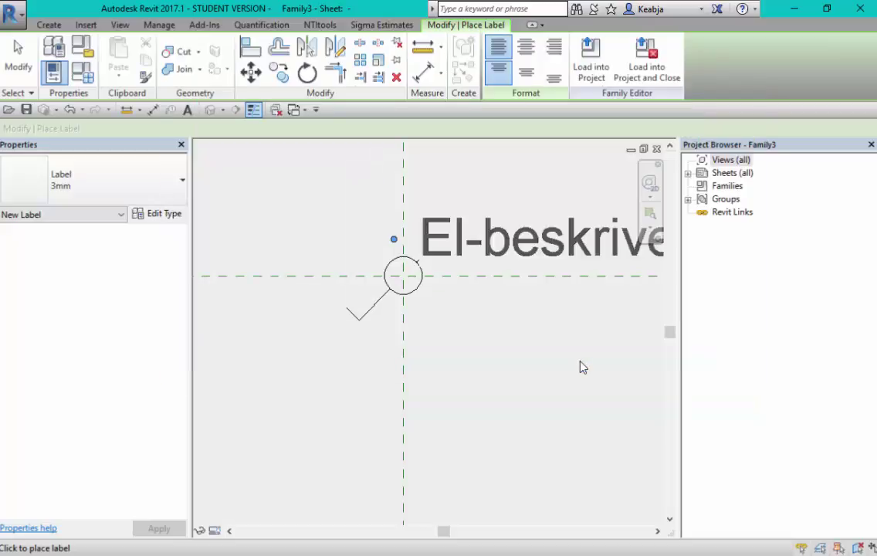
scroll(533, 406, down, 2)
scroll(509, 390, down, 1)
middle_drag(509, 389, 434, 386)
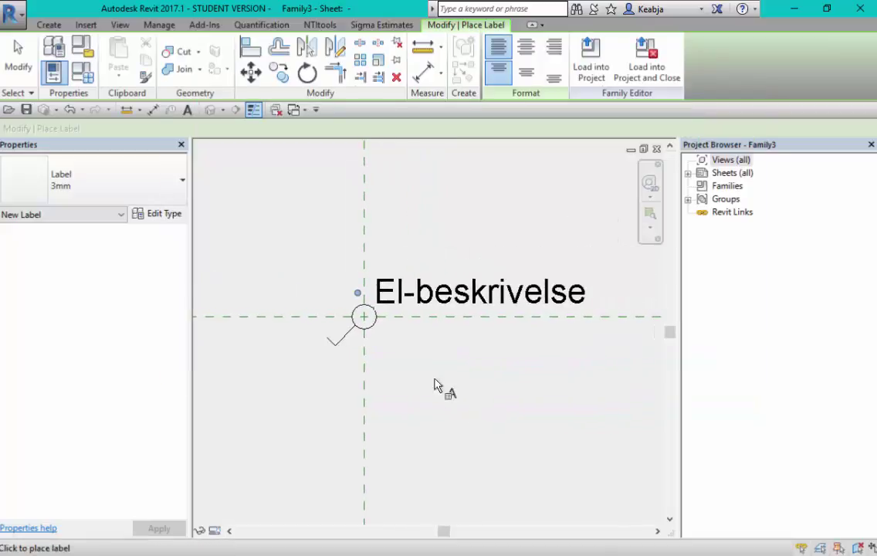
scroll(455, 296, up, 1)
key(Escape)
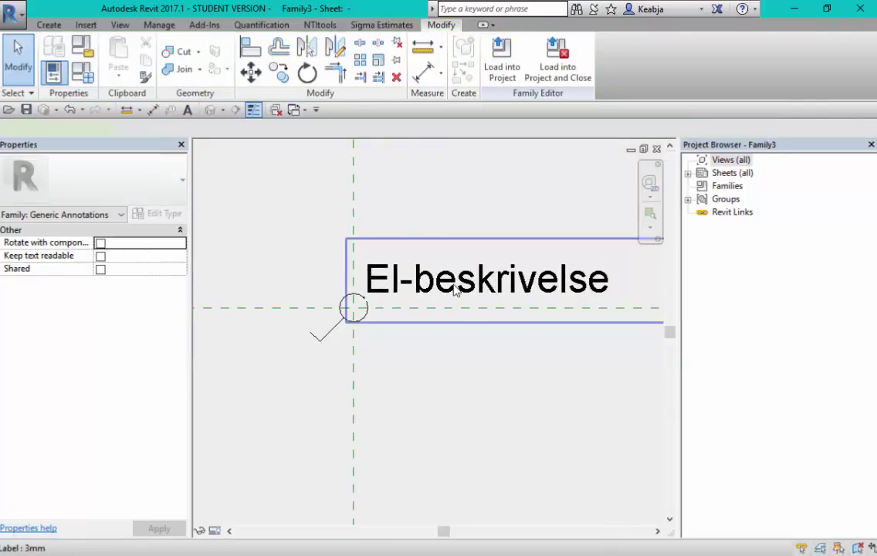
Select the El-beskrivelse label and make its text stay readable when rotated.
click(453, 288)
click(97, 308)
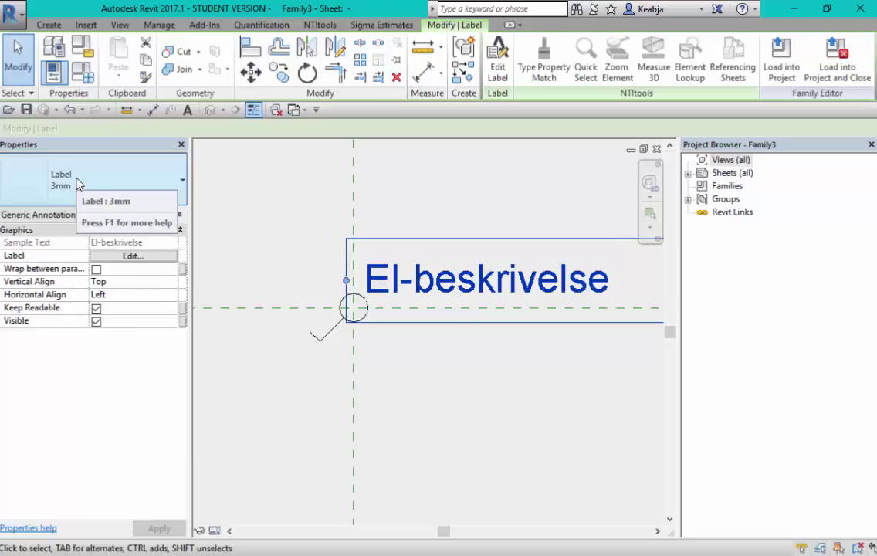
click(178, 185)
click(177, 185)
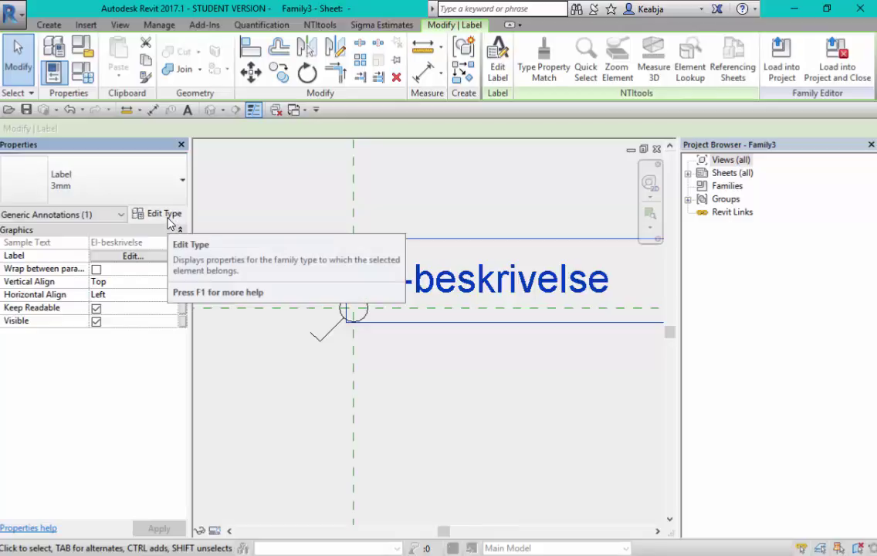
Duplicate the 3mm label type as '2mm' with a 2 mm text size.
click(167, 215)
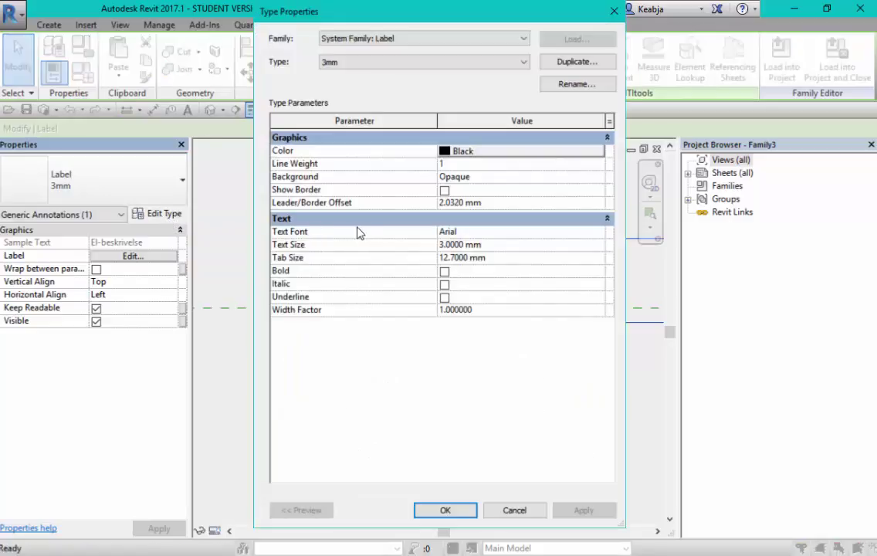
click(579, 64)
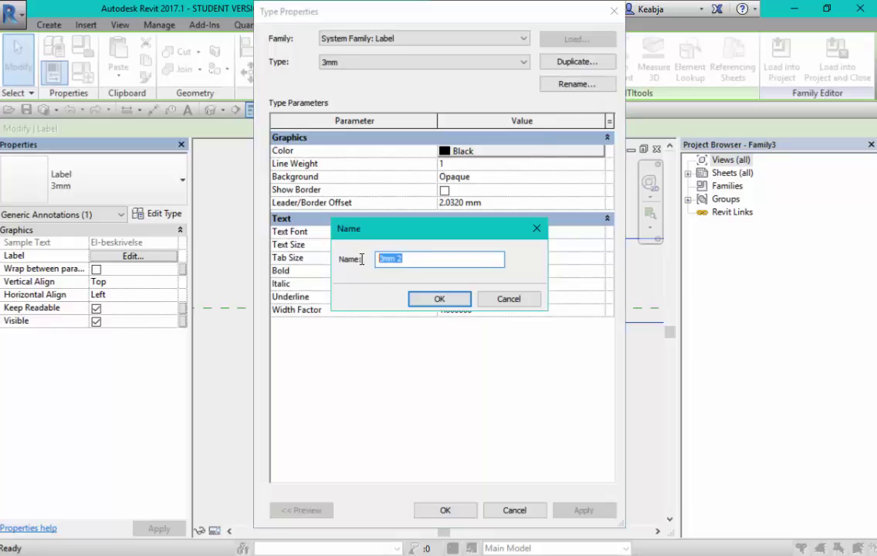
text(2)
text(mm)
click(442, 300)
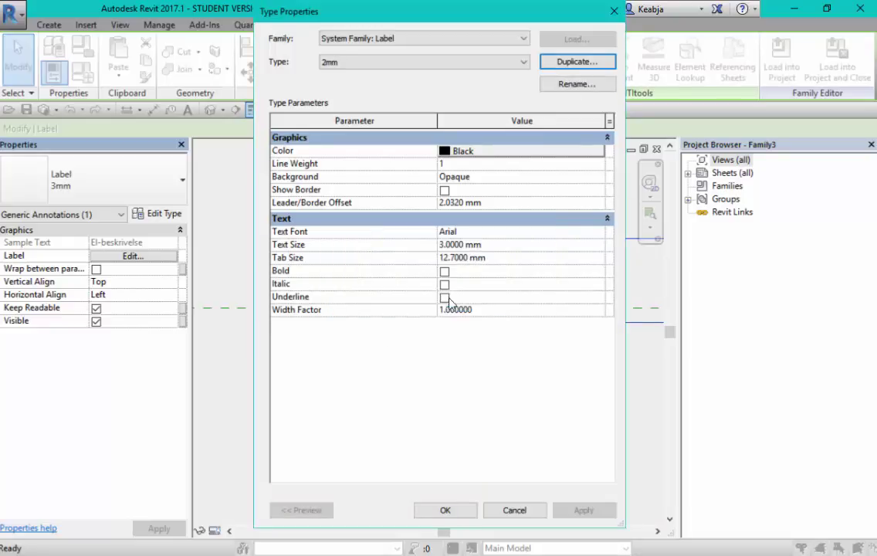
click(515, 244)
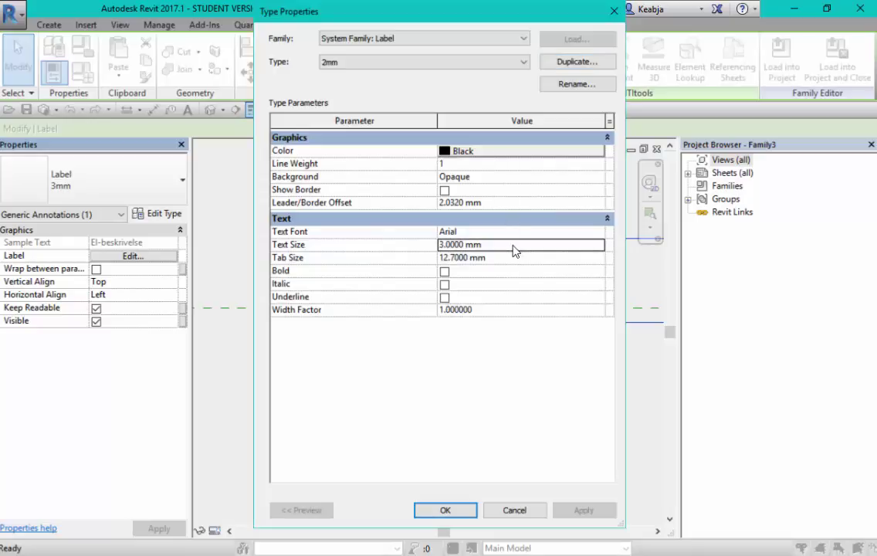
double_click(515, 245)
text(2)
click(444, 509)
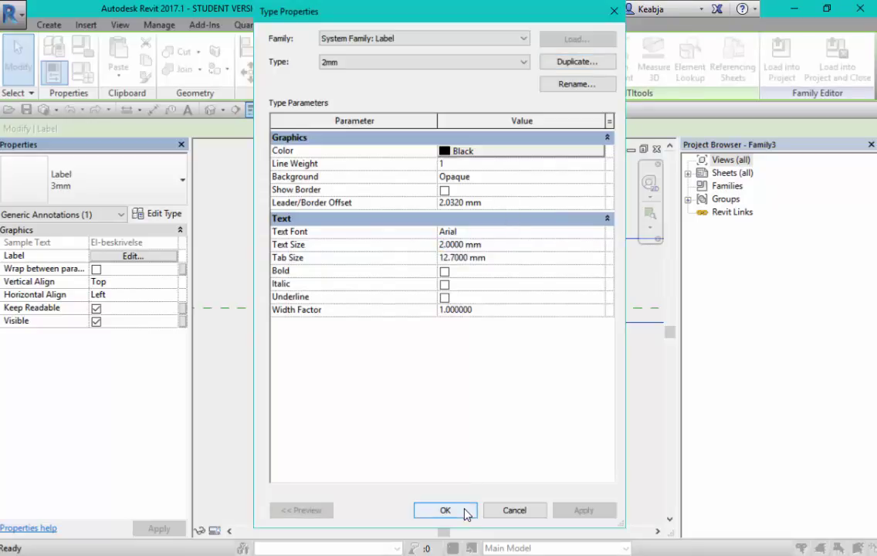
Move the label below the horizontal reference line, to the right of the circle.
click(464, 279)
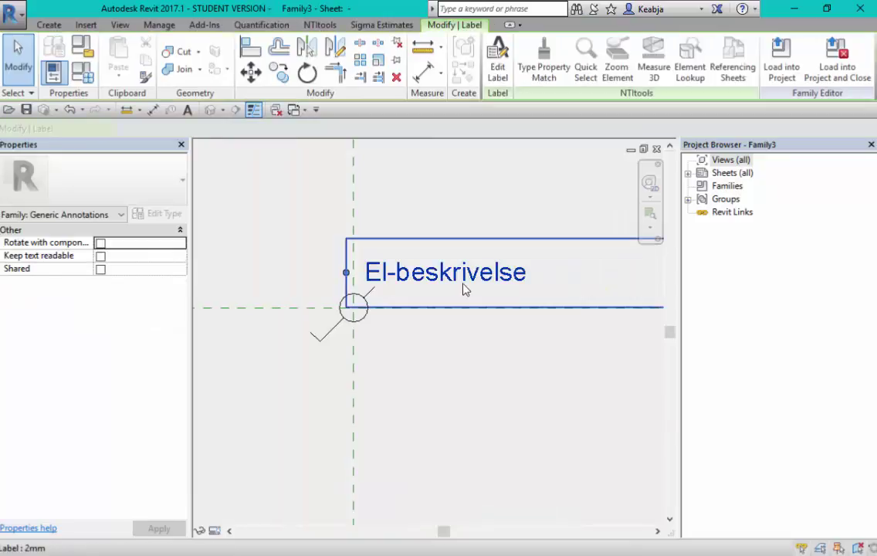
mouse_move(463, 279)
mouse_down()
mouse_move(456, 345)
mouse_move(484, 295)
mouse_up()
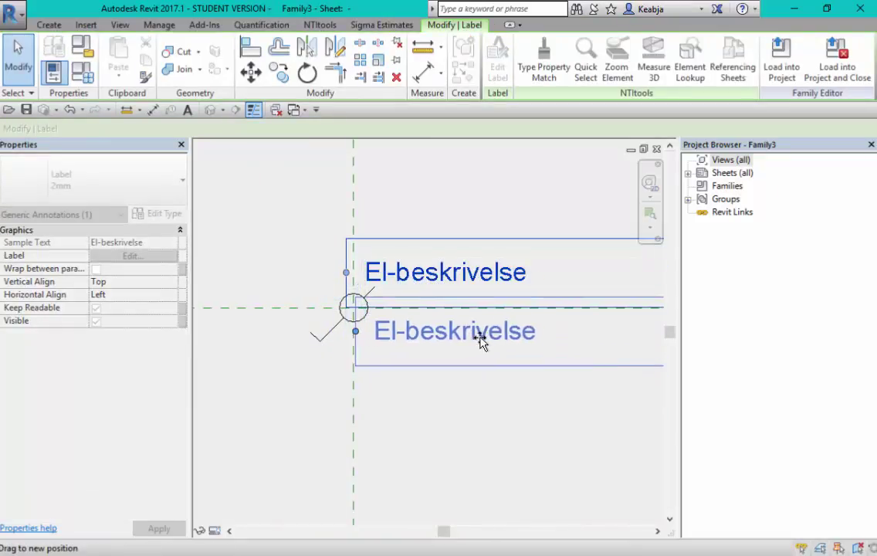
drag(485, 295, 477, 338)
click(505, 400)
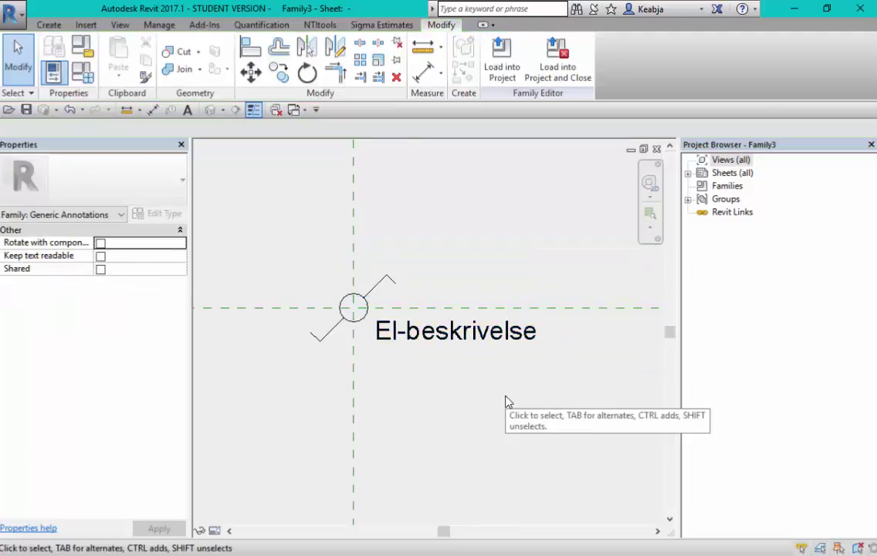
click(50, 24)
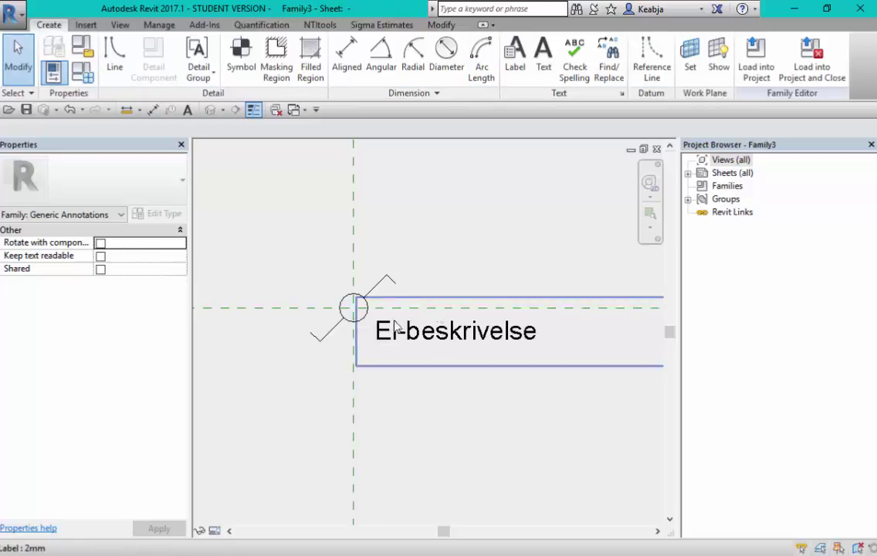
Save the family as 'Elsymbol nr. 1' and load it into the project.
key(ctrl+s)
text(El)
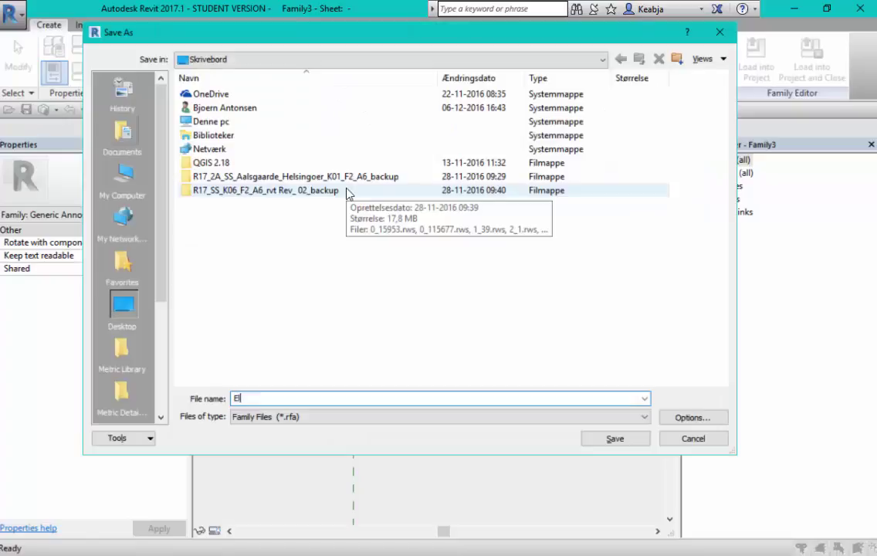
text(symbol n)
text(r. 1)
click(617, 438)
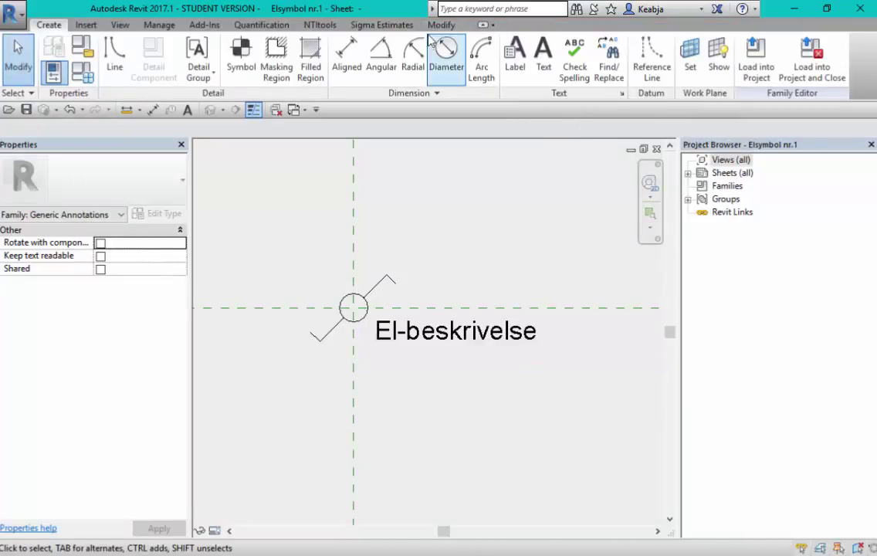
click(755, 58)
click(755, 277)
Place one Elsymbol nr.1 at the wall corner in the Stue room.
click(717, 278)
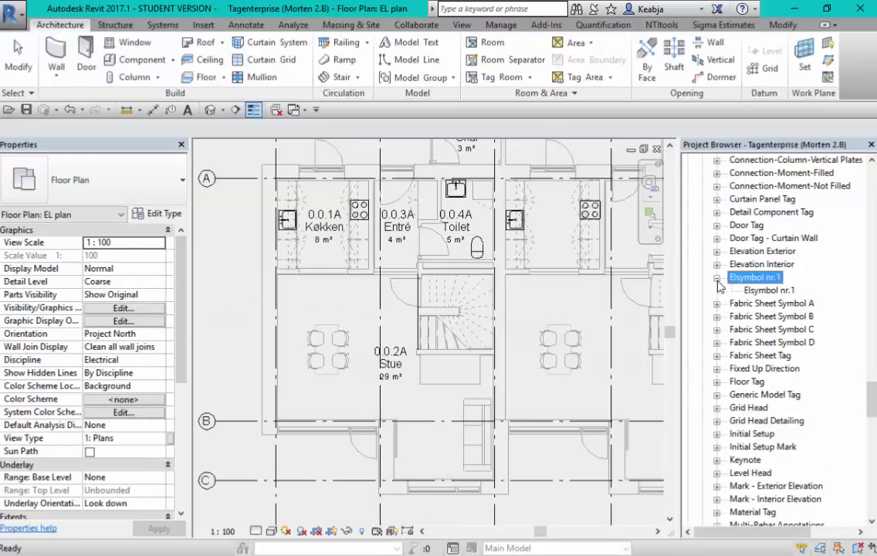
drag(769, 290, 522, 322)
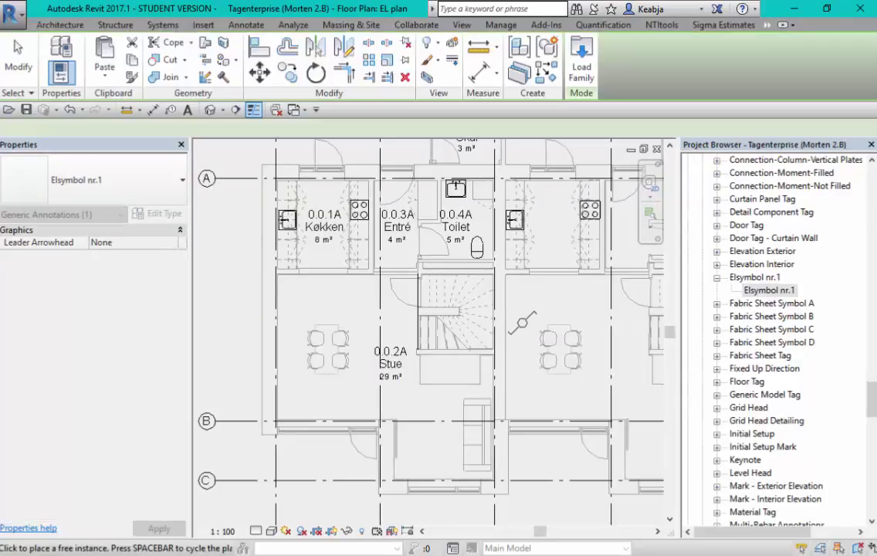
scroll(304, 382, up, 3)
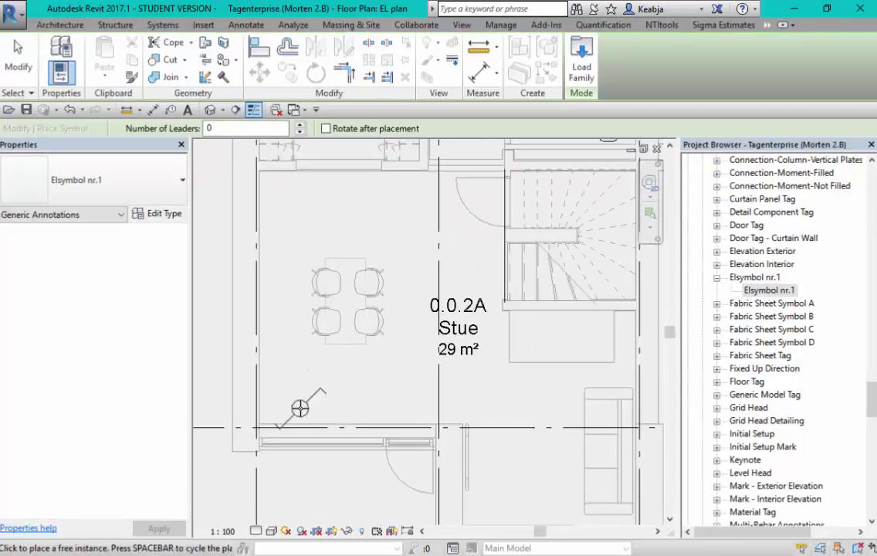
scroll(299, 408, up, 2)
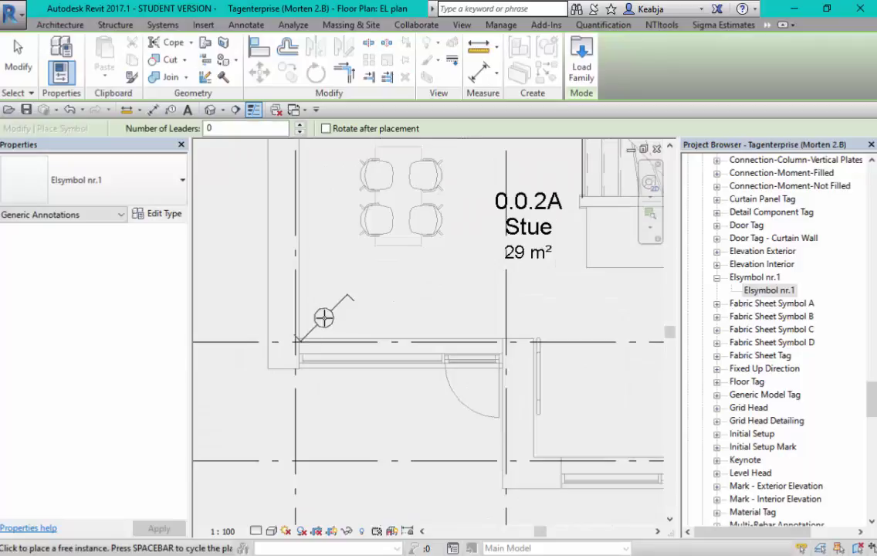
click(323, 317)
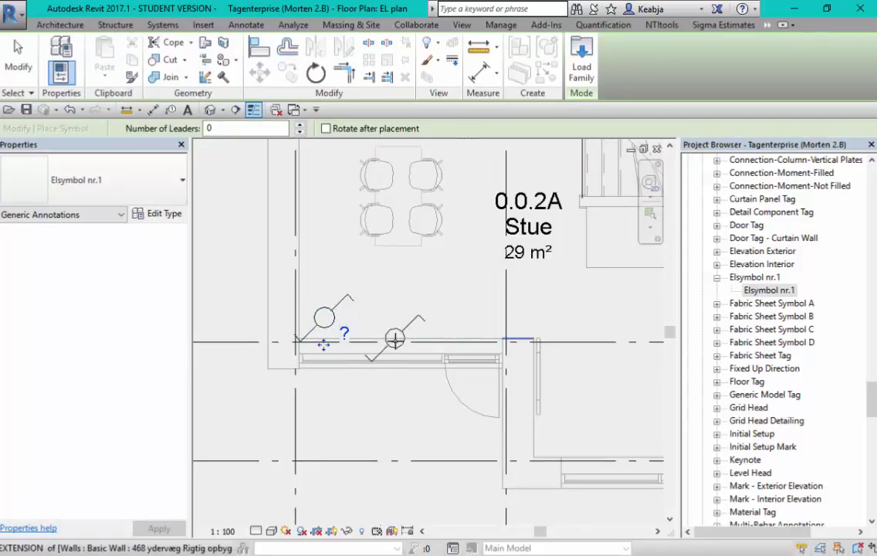
scroll(394, 340, down, 2)
key(Escape)
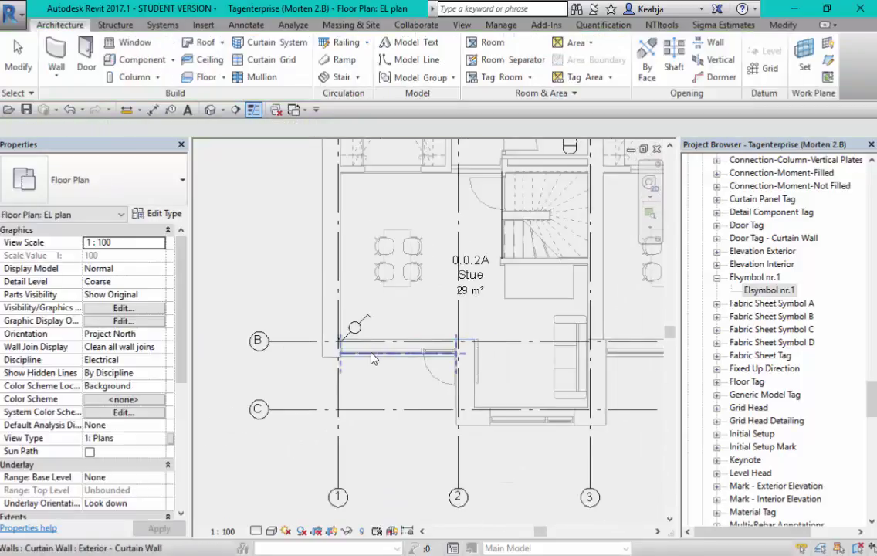
Set the placed symbol's El-beskrivelse label to 'AA'.
scroll(329, 313, up, 2)
click(353, 309)
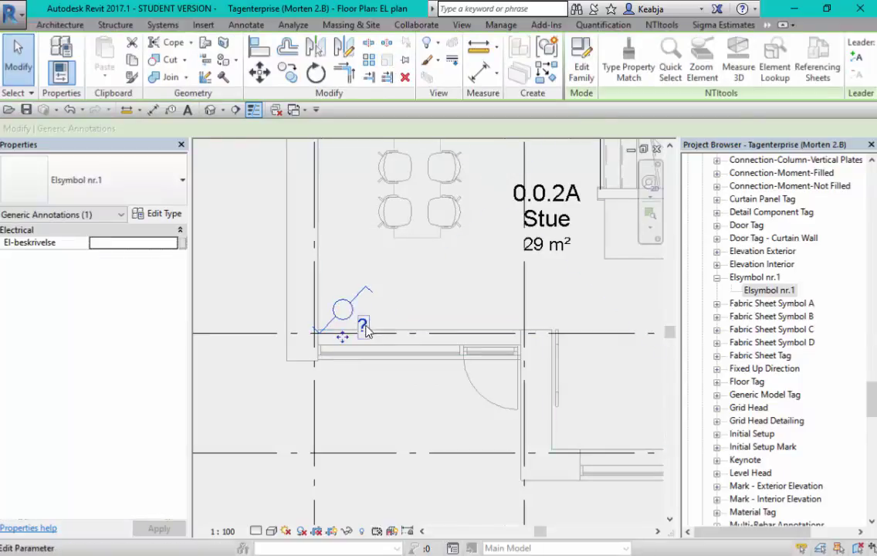
click(362, 326)
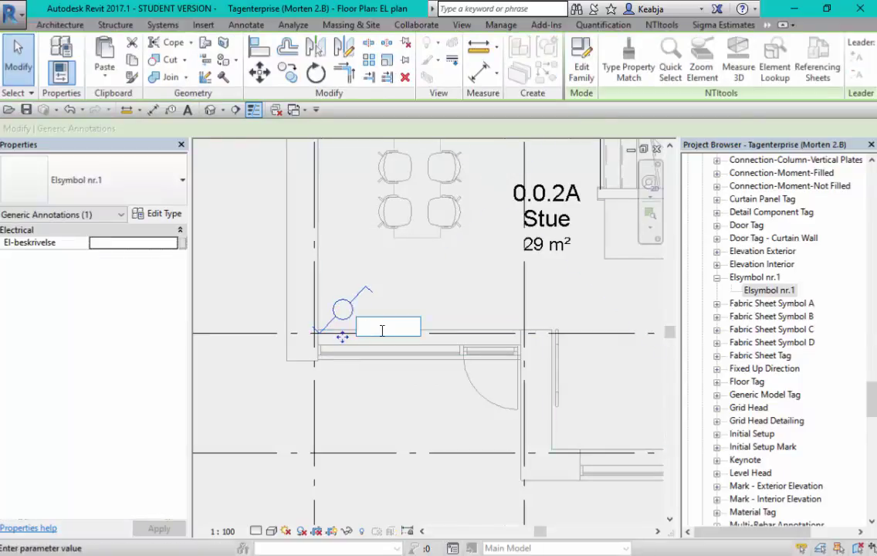
text(AA)
key(Return)
key(Escape)
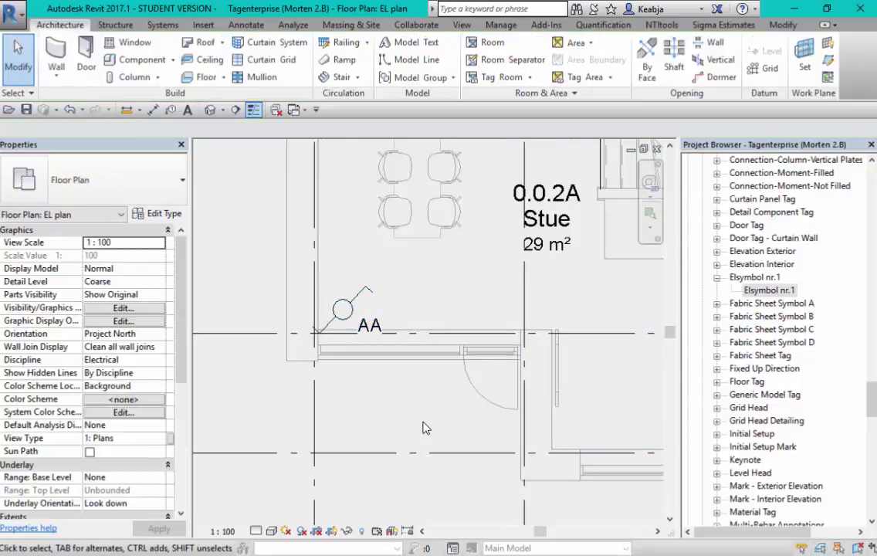
Set the EL plan's view scale to 1 : 50 and pan to the Stue room.
scroll(423, 428, down, 1)
scroll(423, 425, down, 1)
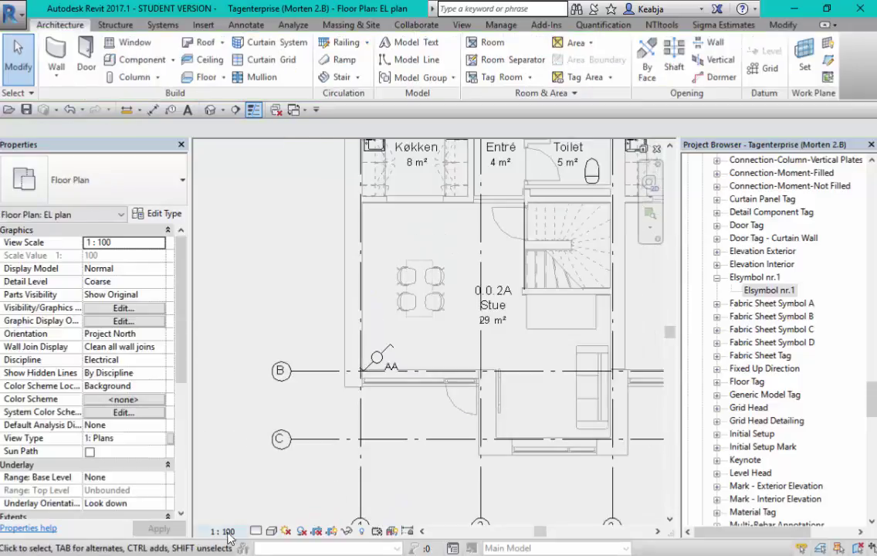
scroll(363, 475, down, 2)
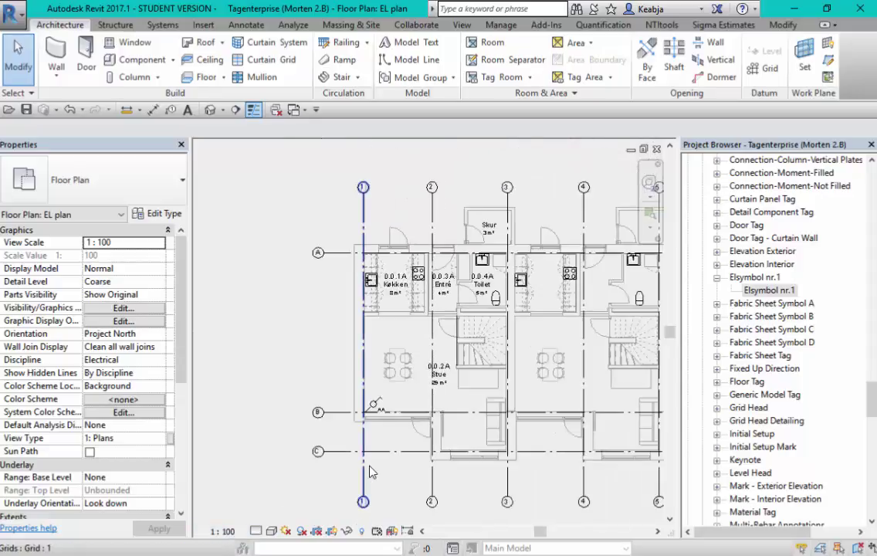
click(222, 532)
click(245, 419)
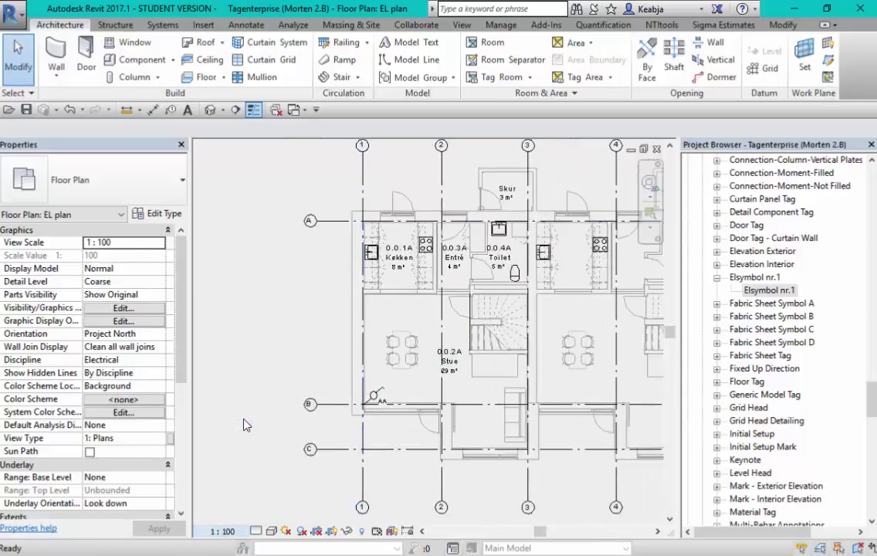
scroll(445, 409, up, 2)
scroll(396, 461, up, 1)
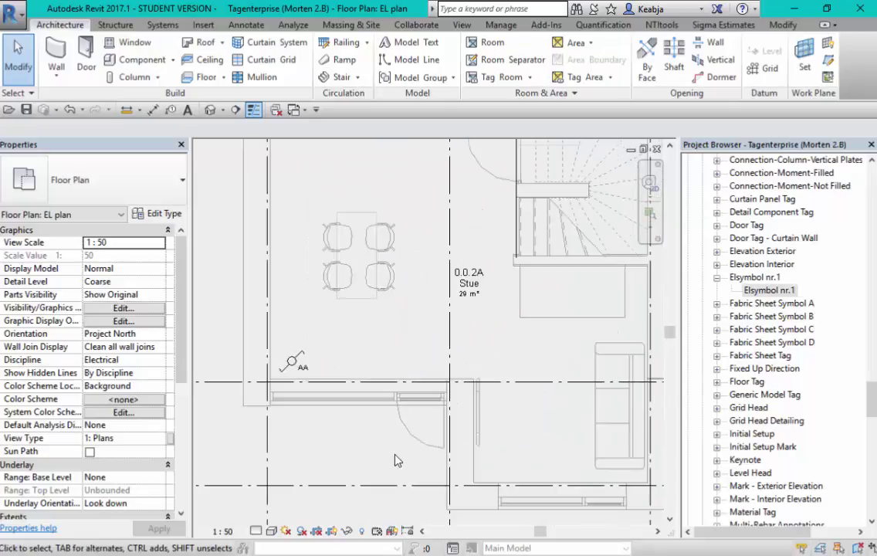
scroll(396, 461, down, 2)
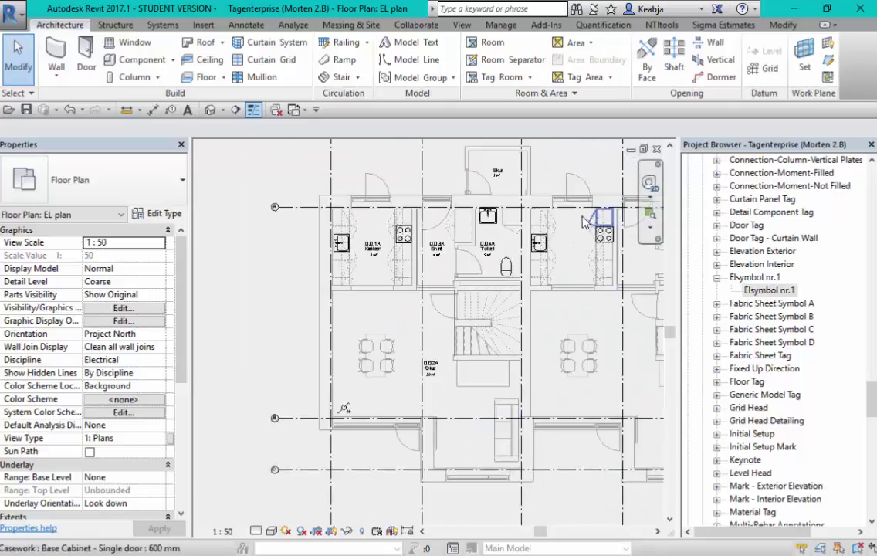
scroll(591, 278, up, 1)
scroll(591, 278, up, 1)
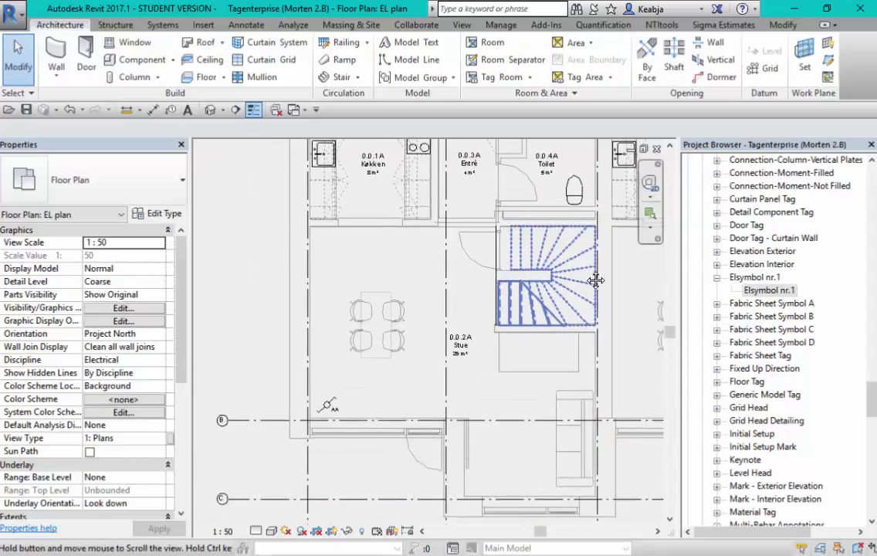
middle_drag(364, 409, 355, 442)
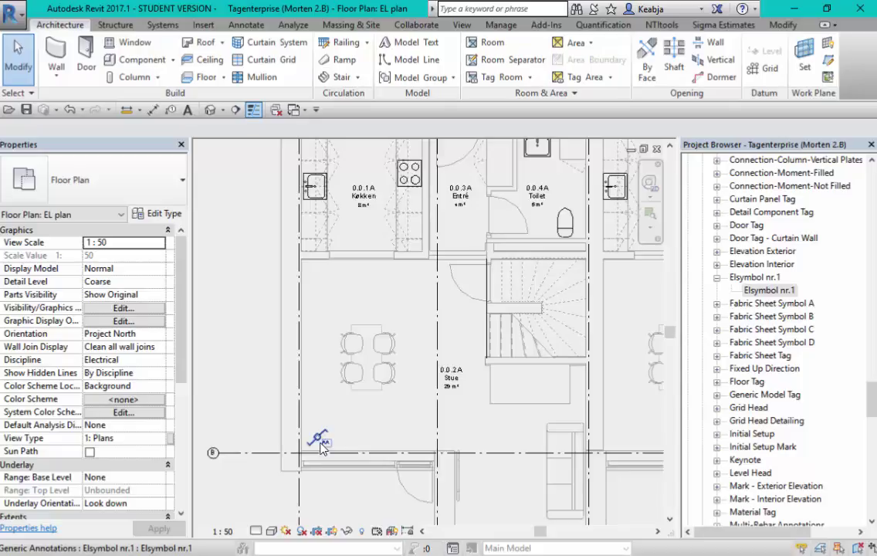
Try a 1 : 500 scale, revert to 1 : 50, and select the AA symbol.
click(222, 531)
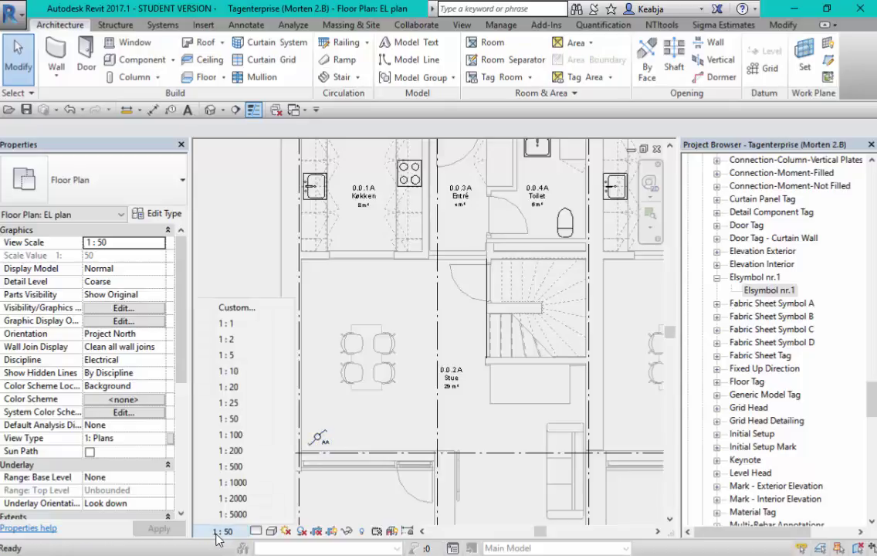
click(253, 467)
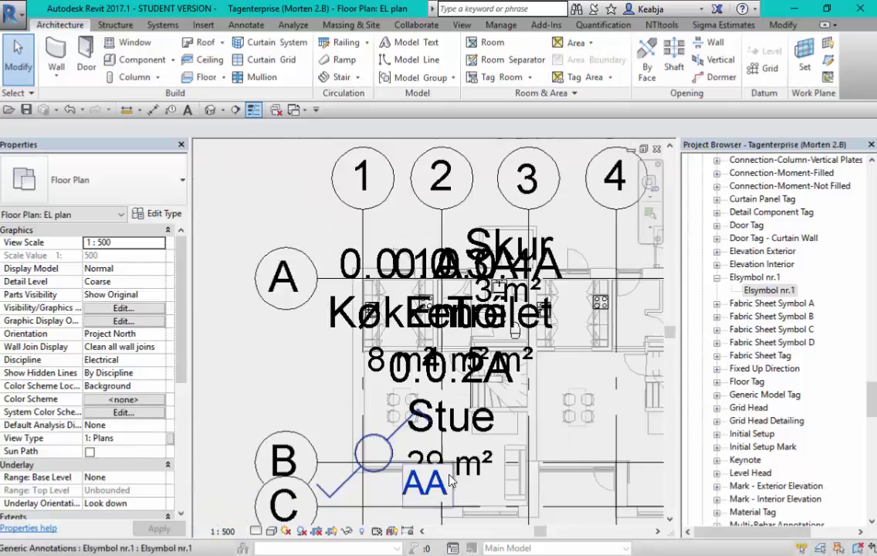
scroll(451, 480, down, 5)
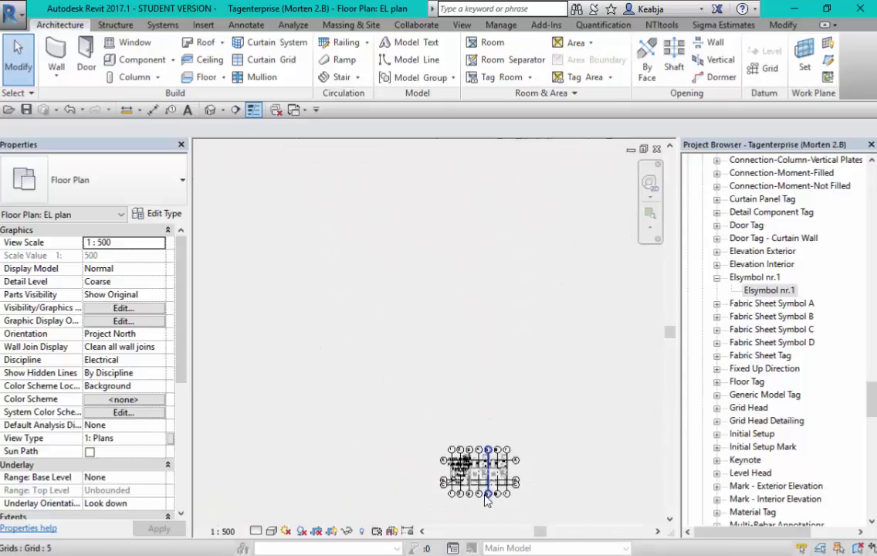
click(223, 531)
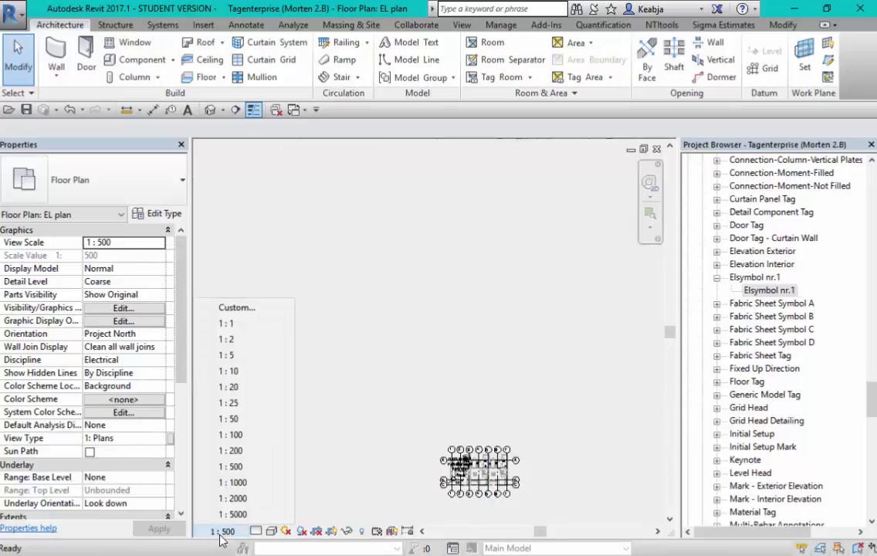
click(263, 418)
scroll(476, 456, up, 5)
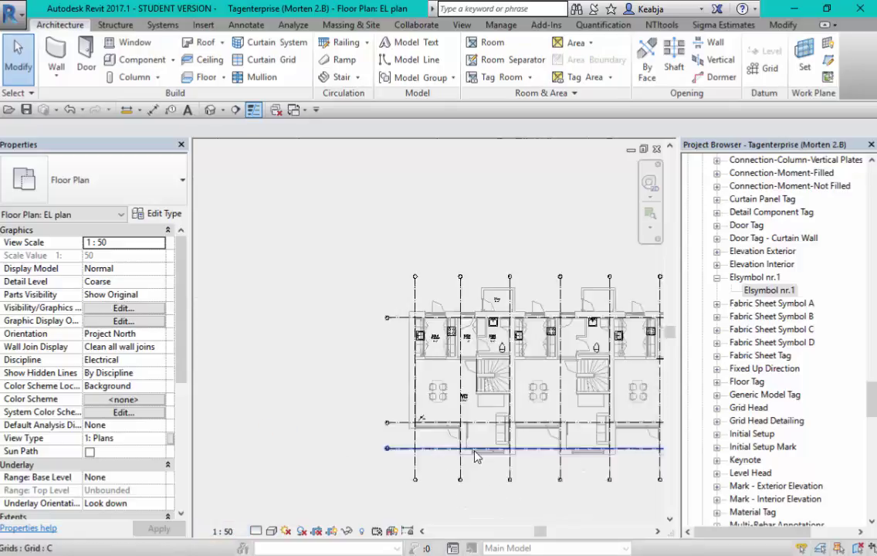
scroll(382, 297, up, 3)
scroll(386, 343, up, 3)
scroll(384, 372, up, 3)
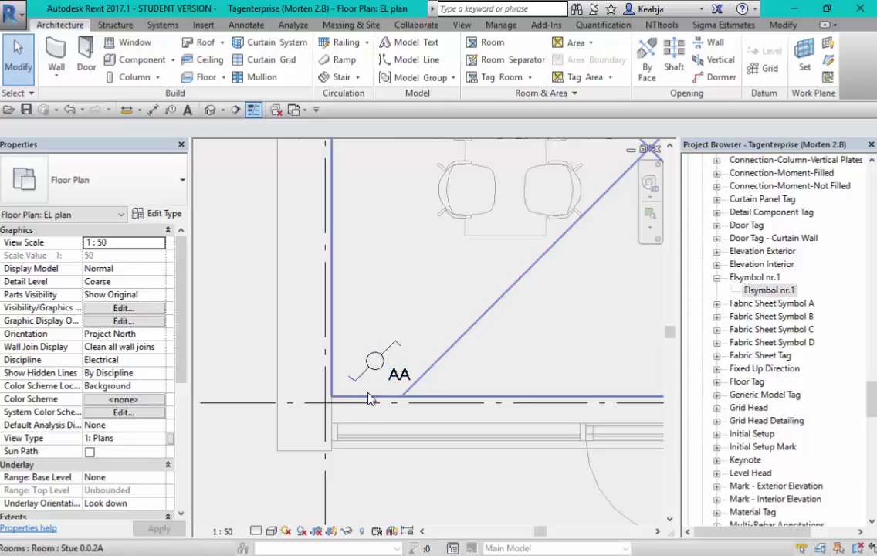
click(379, 370)
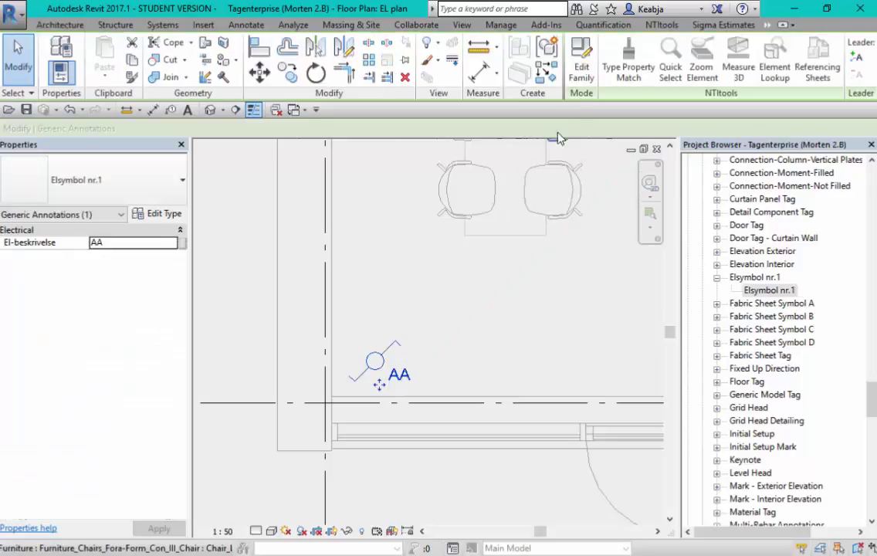
In the family editor, scale the symbol's circle and lines by 0.5 about the circle centre.
click(578, 77)
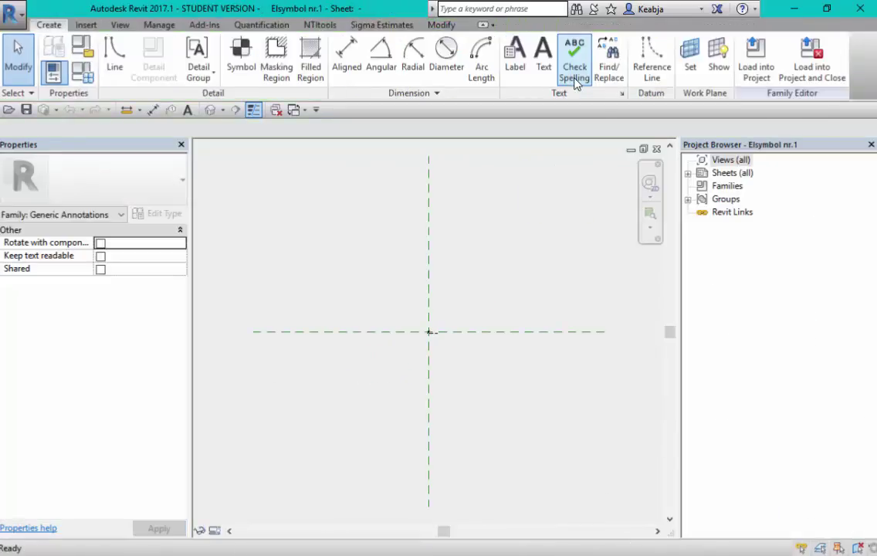
scroll(444, 351, up, 2)
scroll(430, 332, up, 3)
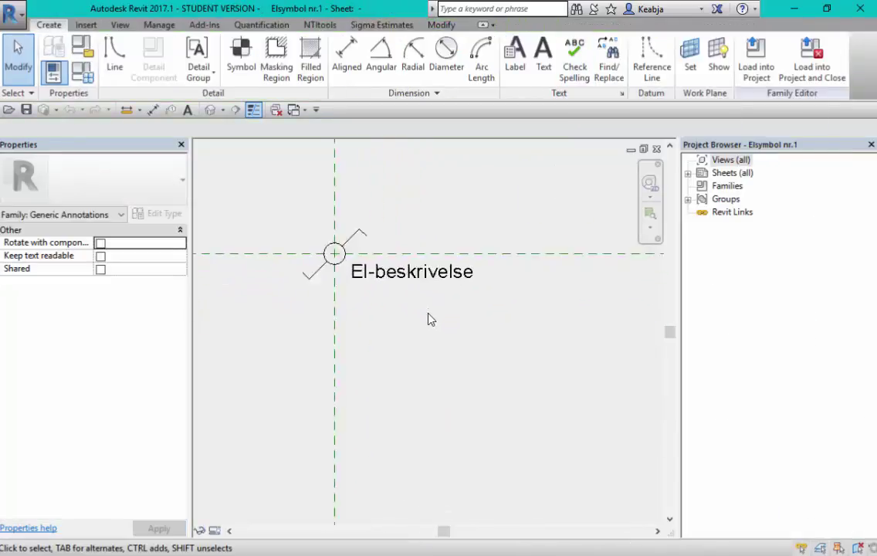
scroll(423, 319, up, 1)
scroll(378, 324, up, 1)
scroll(263, 315, down, 1)
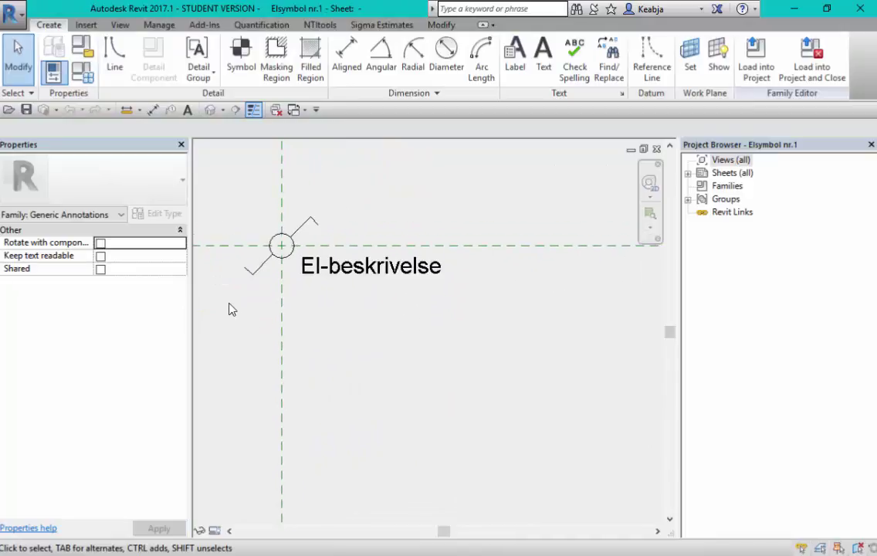
drag(216, 298, 329, 194)
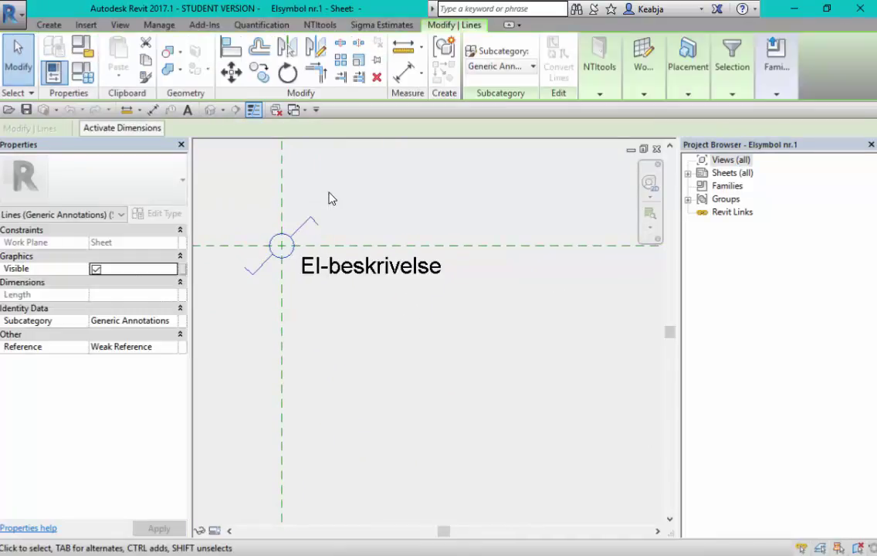
click(360, 65)
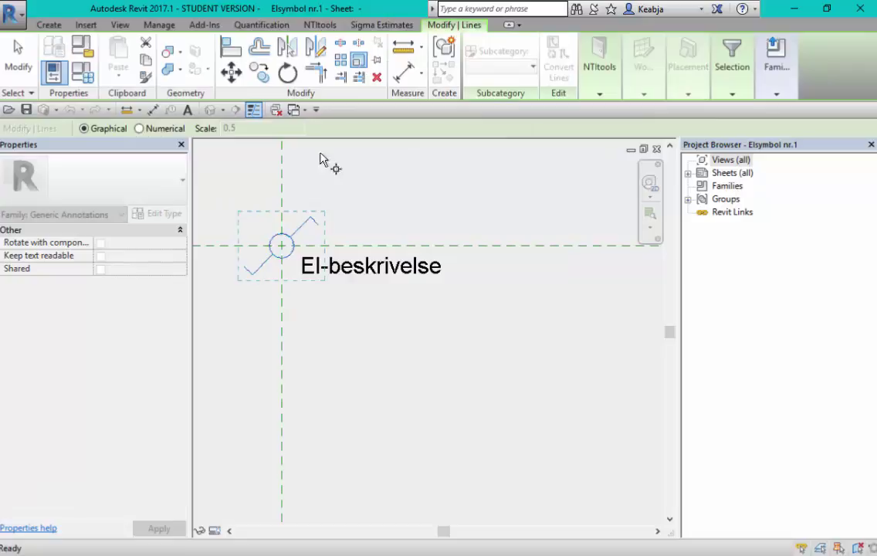
click(140, 129)
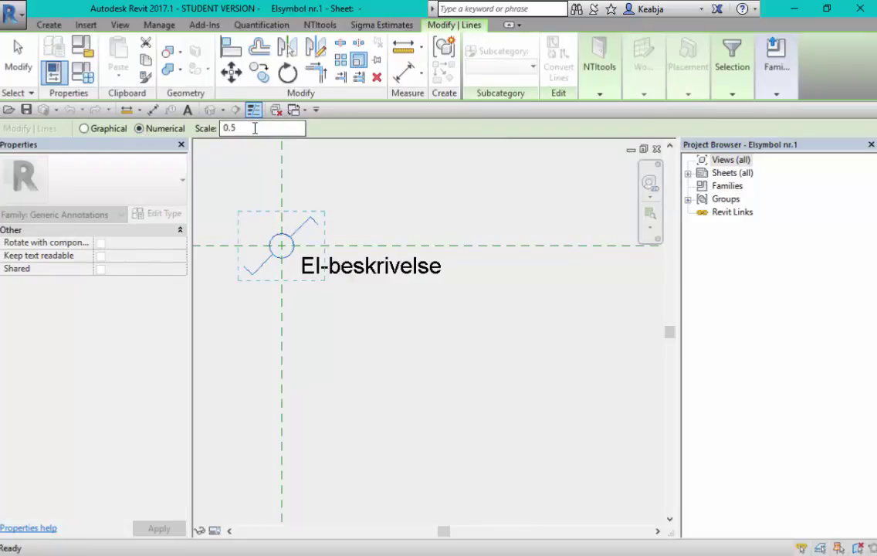
click(282, 246)
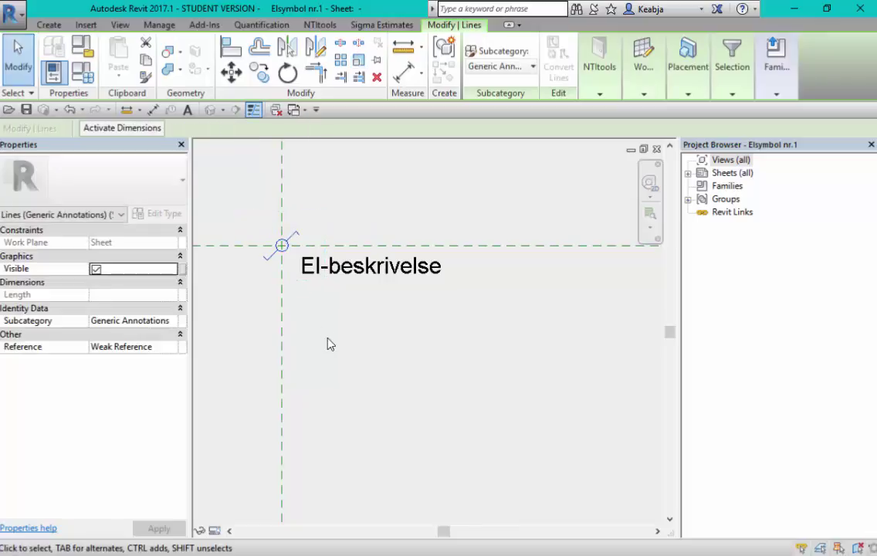
key(Escape)
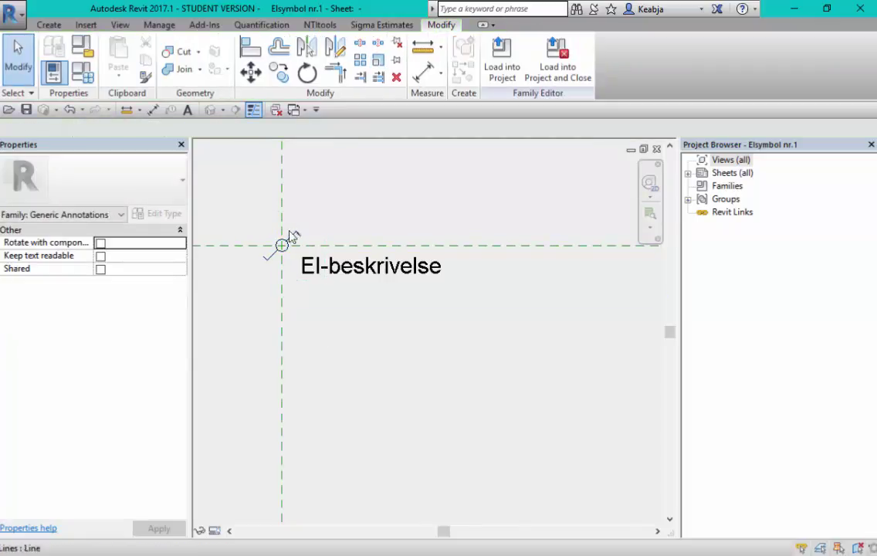
Close the family without saving and return the EL plan to 1 : 100.
click(558, 74)
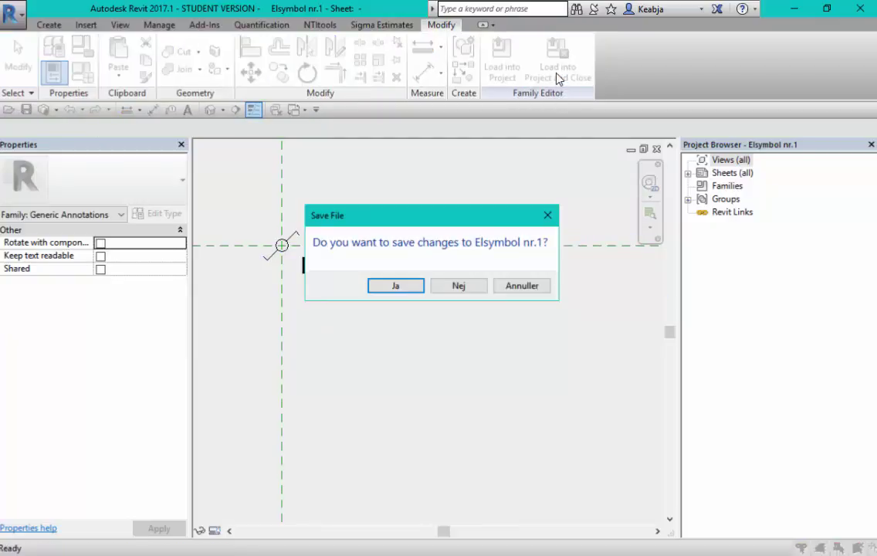
click(460, 282)
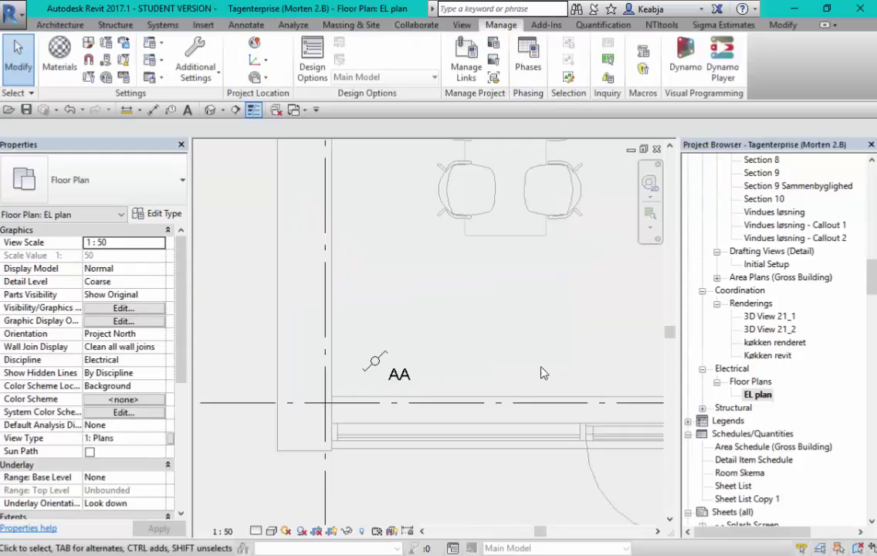
click(224, 530)
key(Escape)
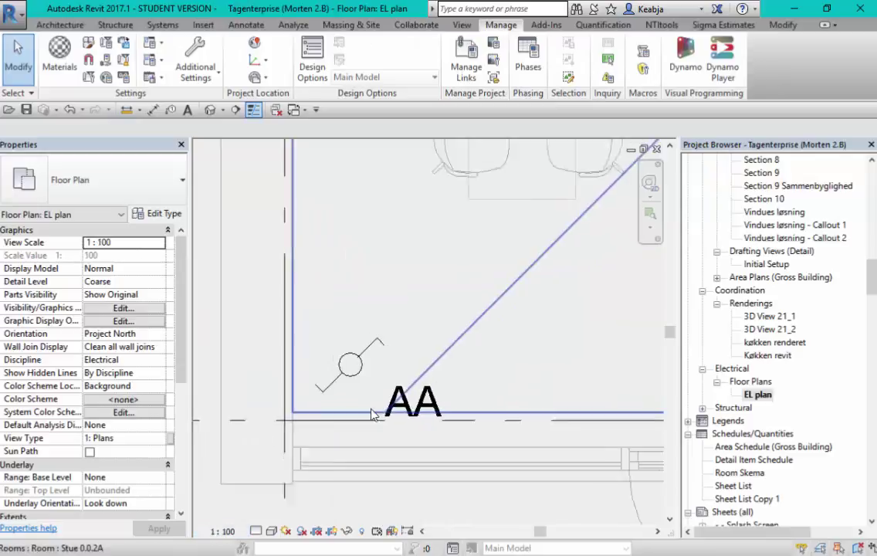